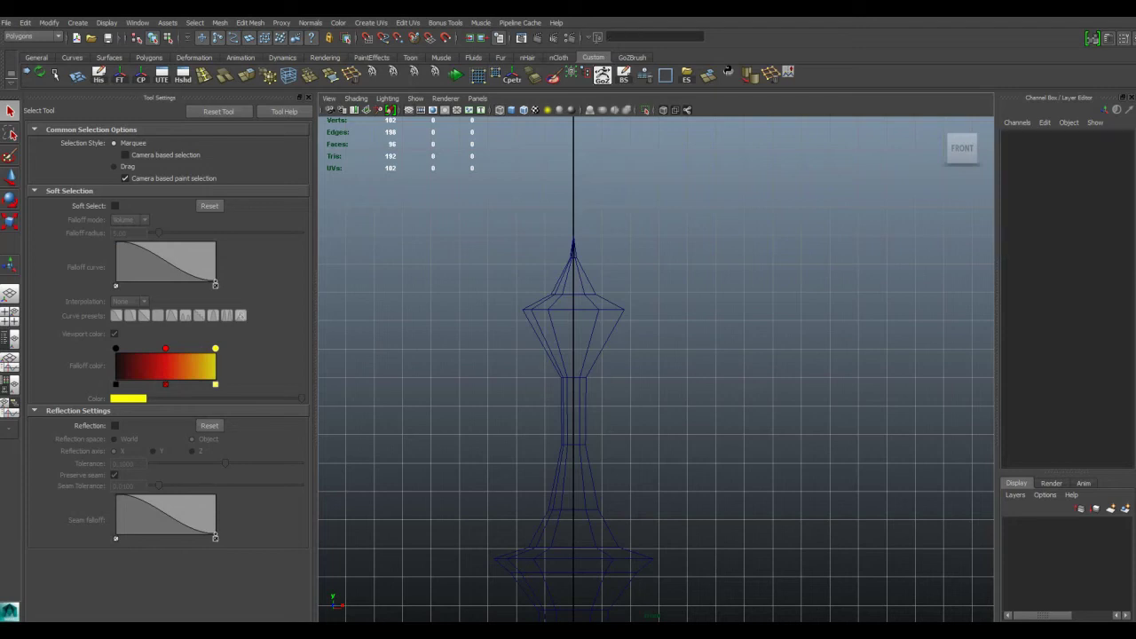
Start a new scene without saving the previous one, and maximize the front orthographic view.
key(ctrl+n)
click(570, 357)
scroll(657, 373, up, 2)
key(space)
key(space)
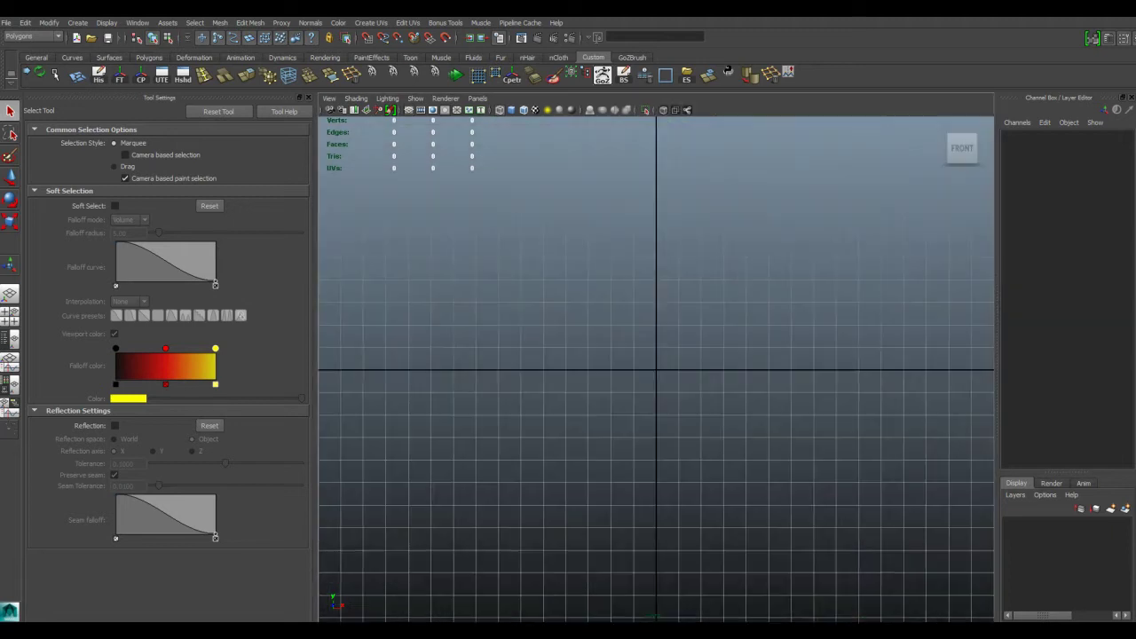
click(77, 22)
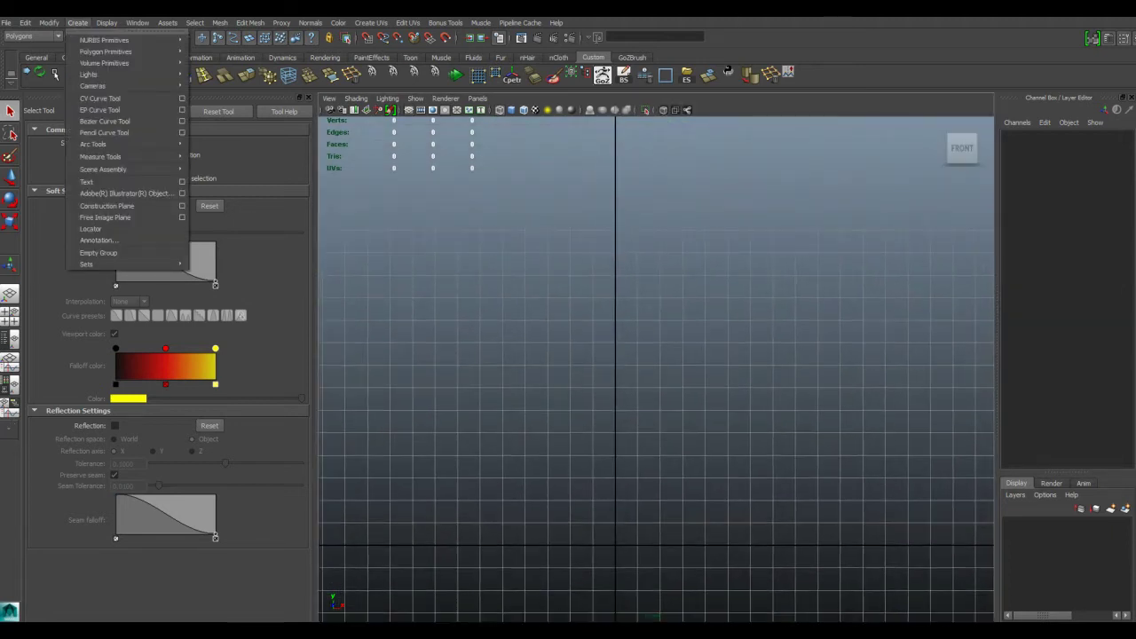
Begin a grid-snapped linear CV curve with the lower profile points rising from the origin.
click(98, 99)
alt+middle_drag(657, 373, 599, 266)
key(x)
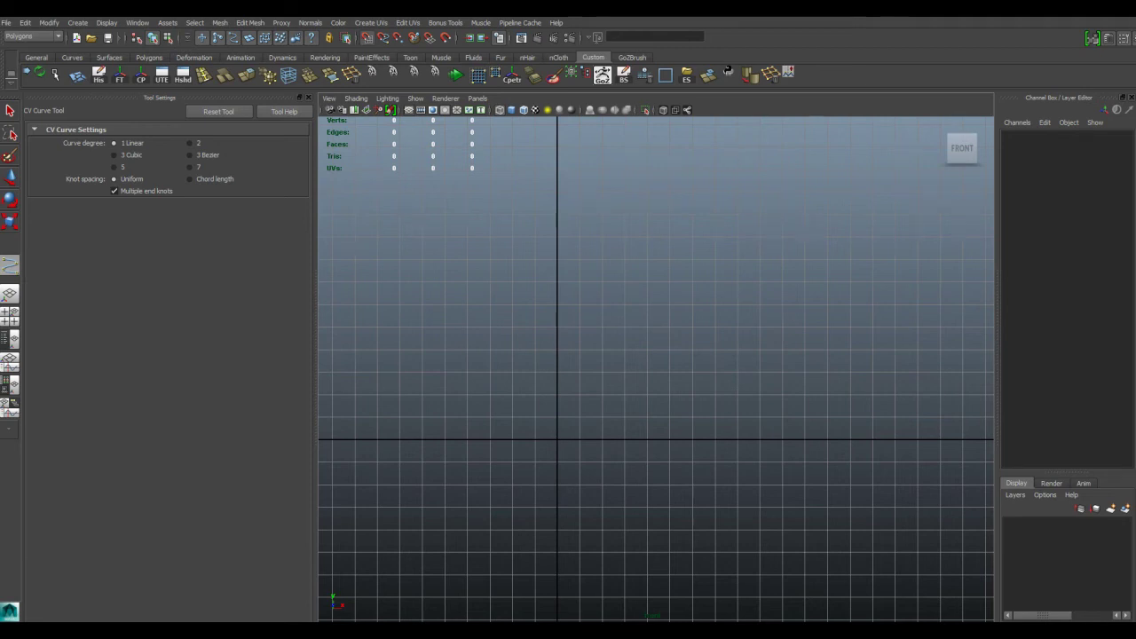
click(670, 439)
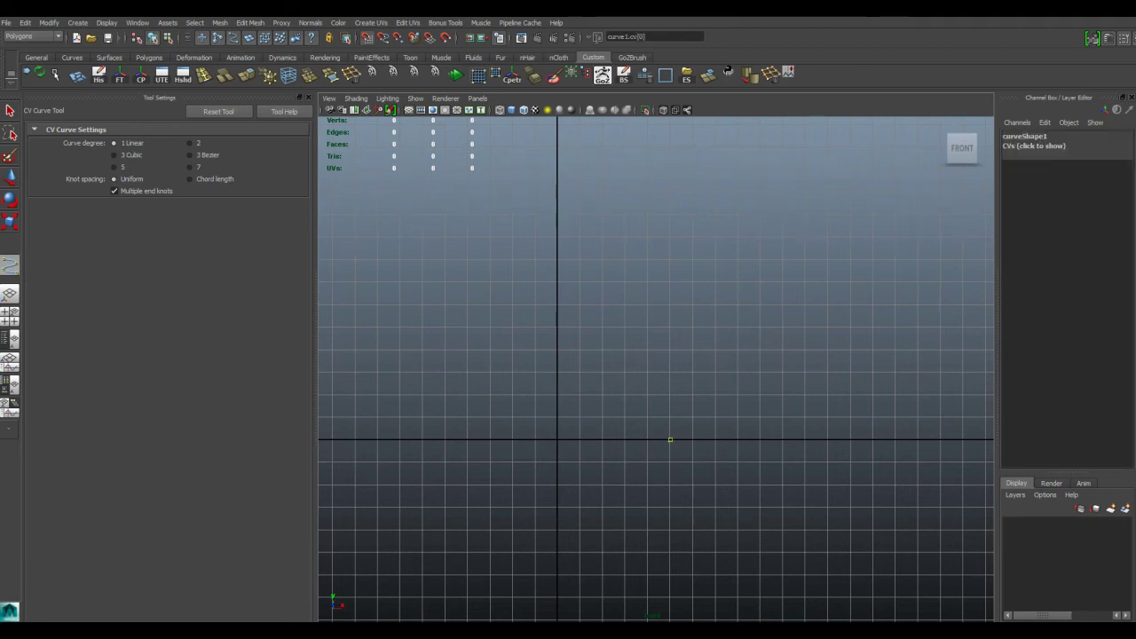
click(623, 396)
click(582, 382)
click(577, 303)
click(602, 250)
click(625, 213)
Extend the profile curve upward through the middle section of the piece.
alt+middle_drag(621, 266, 648, 359)
click(669, 297)
click(659, 277)
click(634, 279)
click(613, 259)
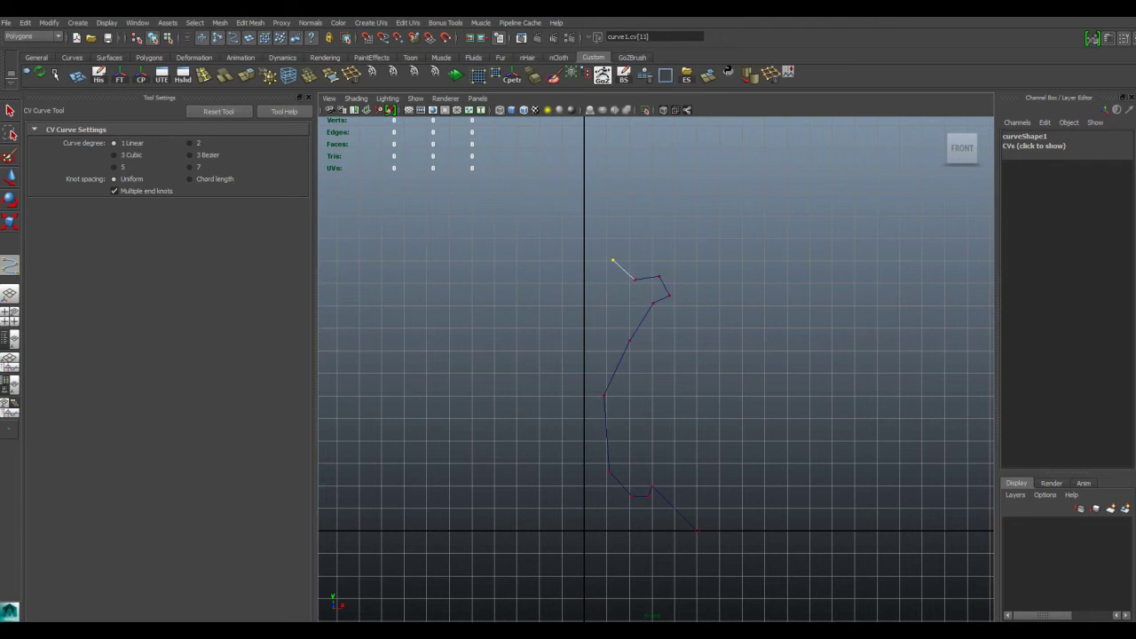
alt+middle_drag(613, 259, 627, 335)
click(620, 254)
click(627, 208)
Add the top profile points and finish the curve.
alt+middle_drag(626, 208, 640, 256)
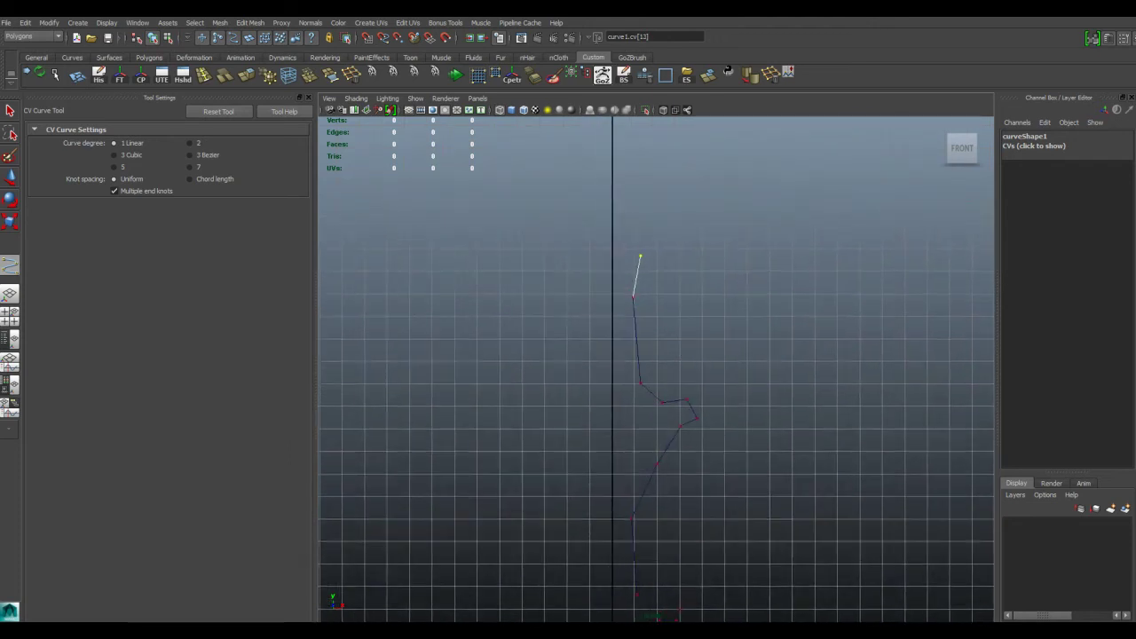
click(663, 201)
drag(664, 201, 652, 198)
alt+middle_drag(651, 198, 659, 280)
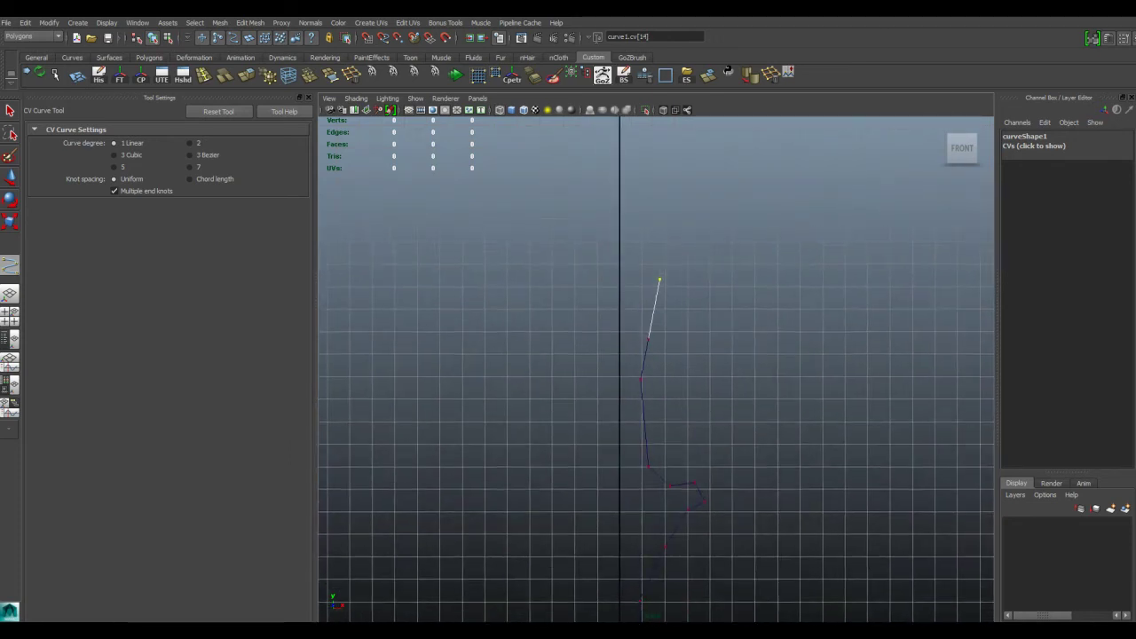
click(649, 244)
click(623, 217)
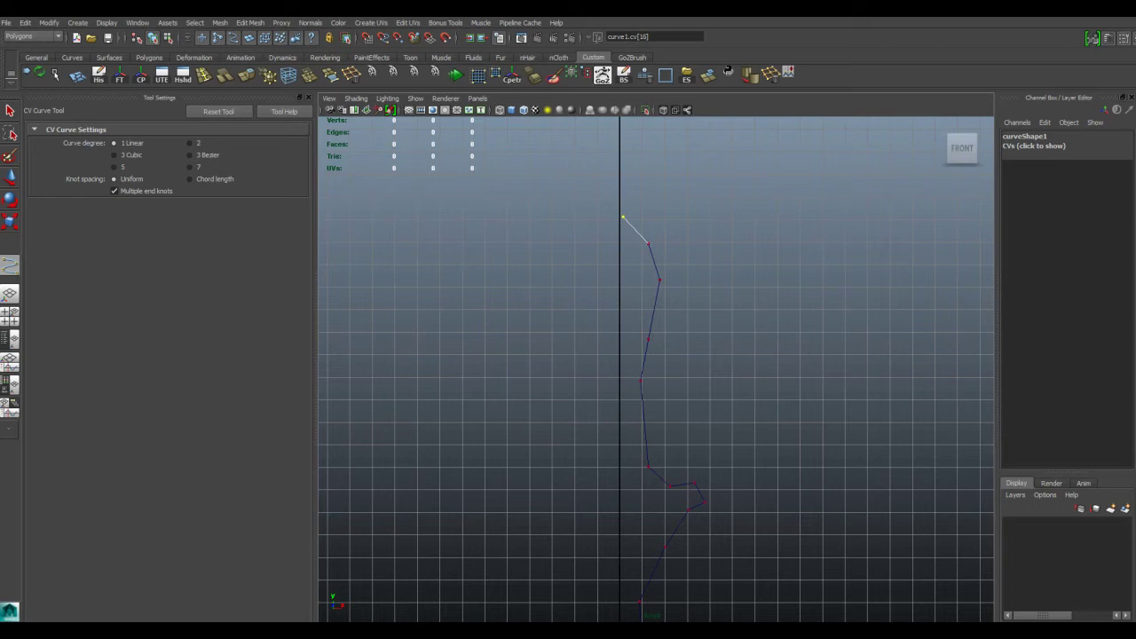
key(Return)
Frame the curve in the perspective view and switch to the Surfaces menu set.
key(q)
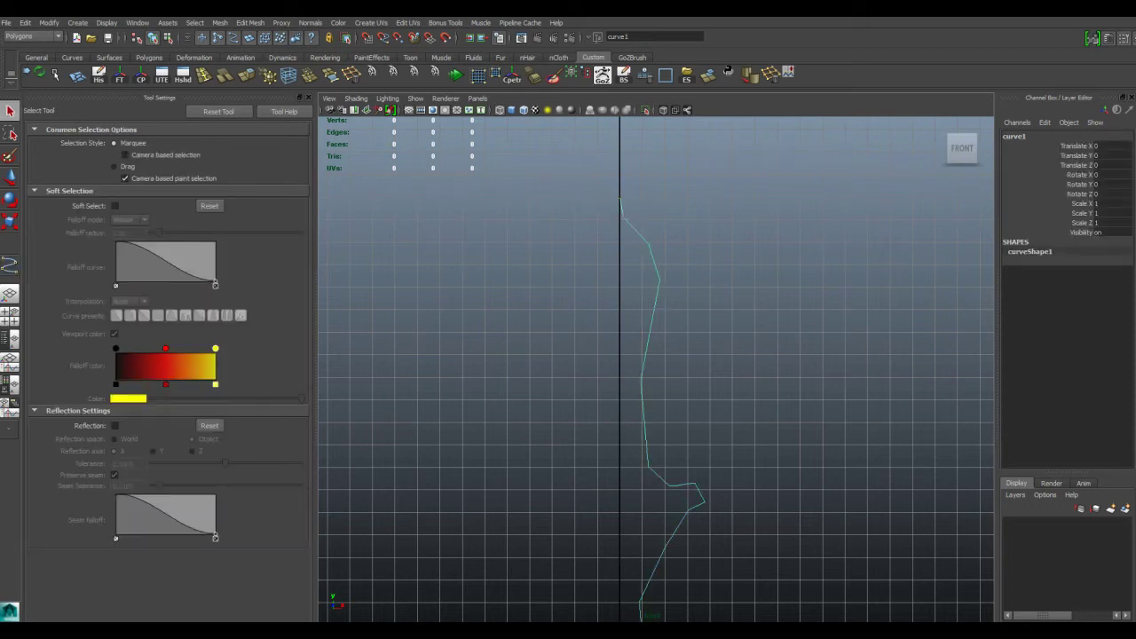
scroll(656, 369, down, 3)
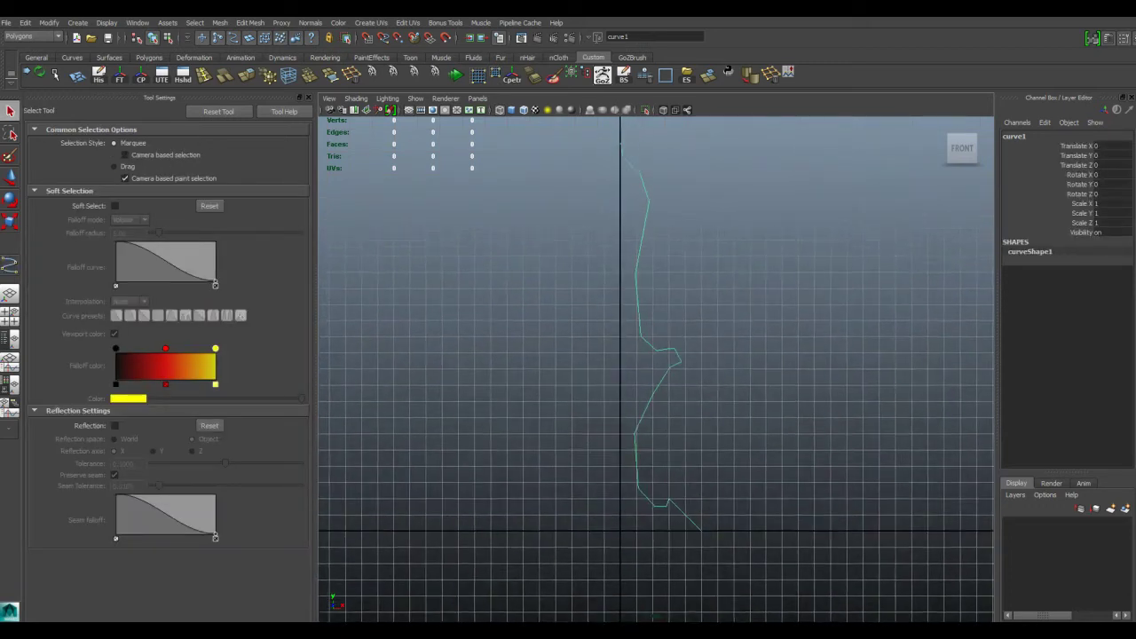
key(space)
key(space)
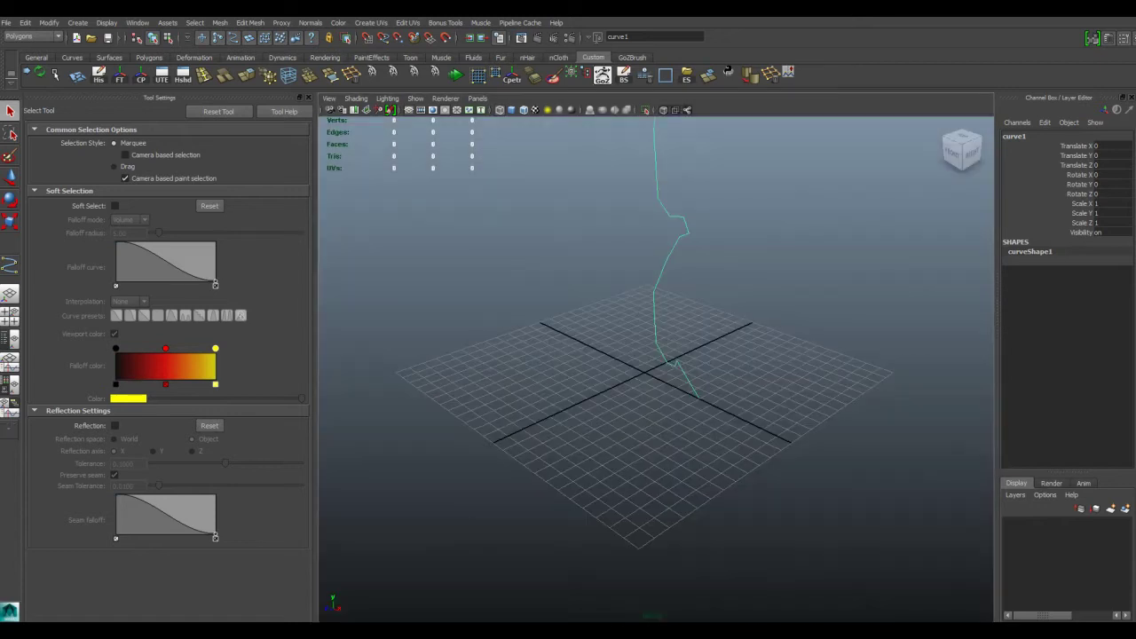
key(f)
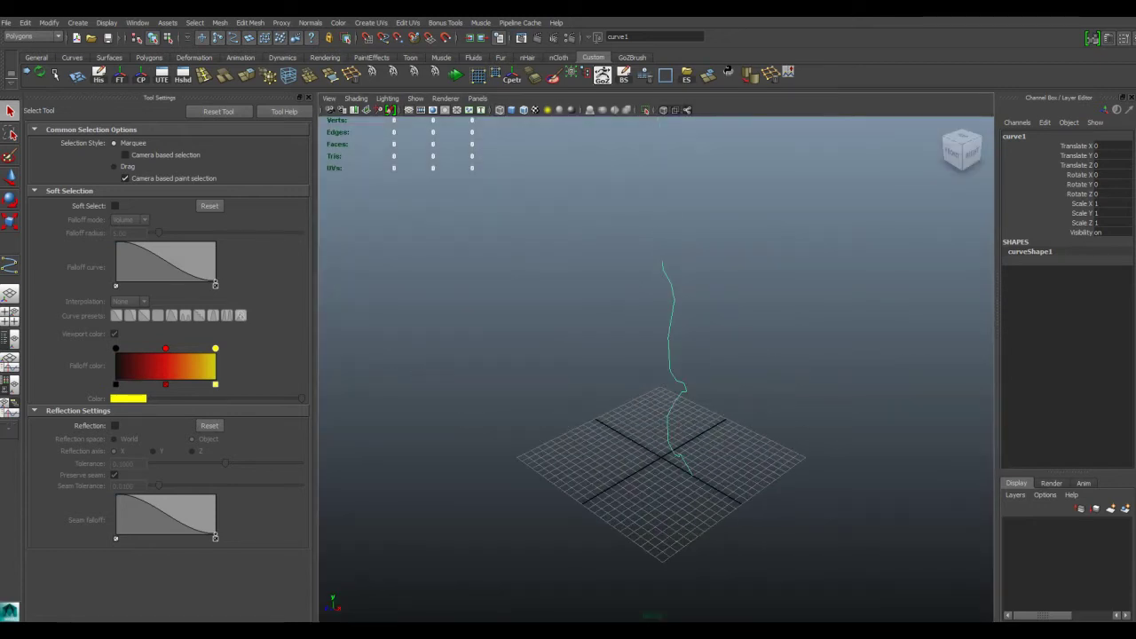
click(33, 36)
click(27, 66)
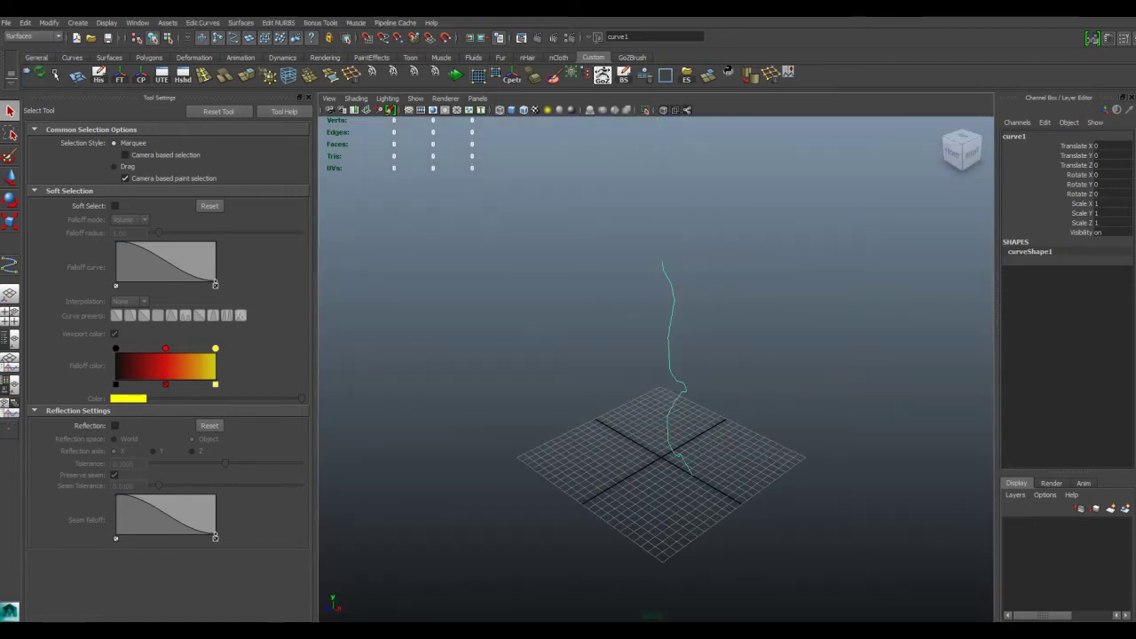
Revolve the curve into a six-sided polygon mesh with reset options and control-point tessellation.
click(240, 22)
key(Escape)
click(32, 137)
click(55, 159)
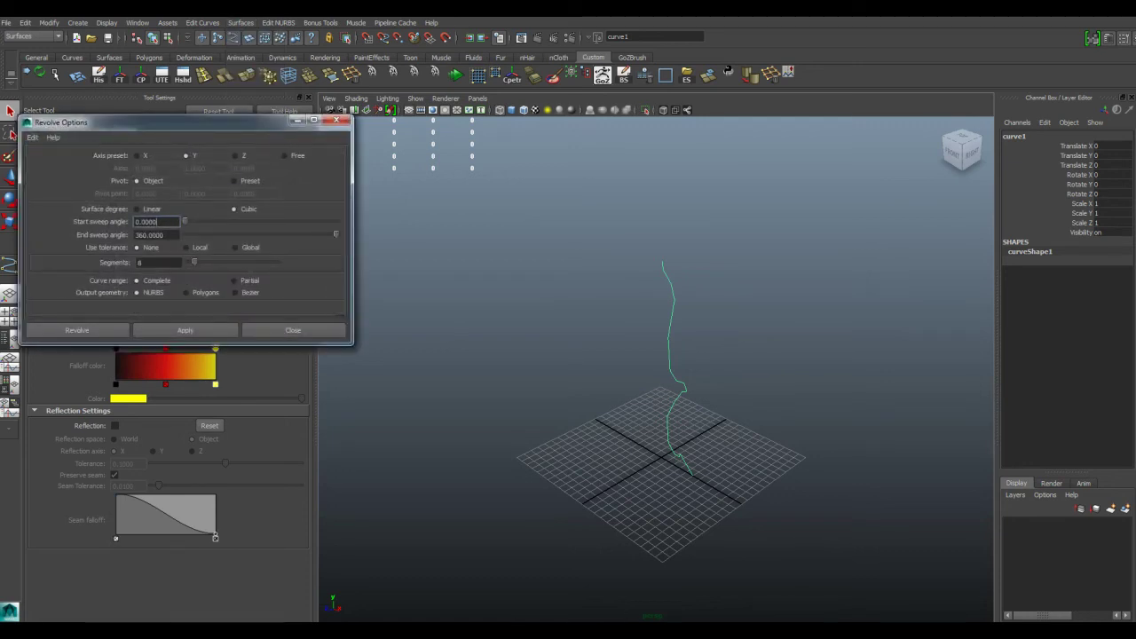
click(158, 262)
text(4)
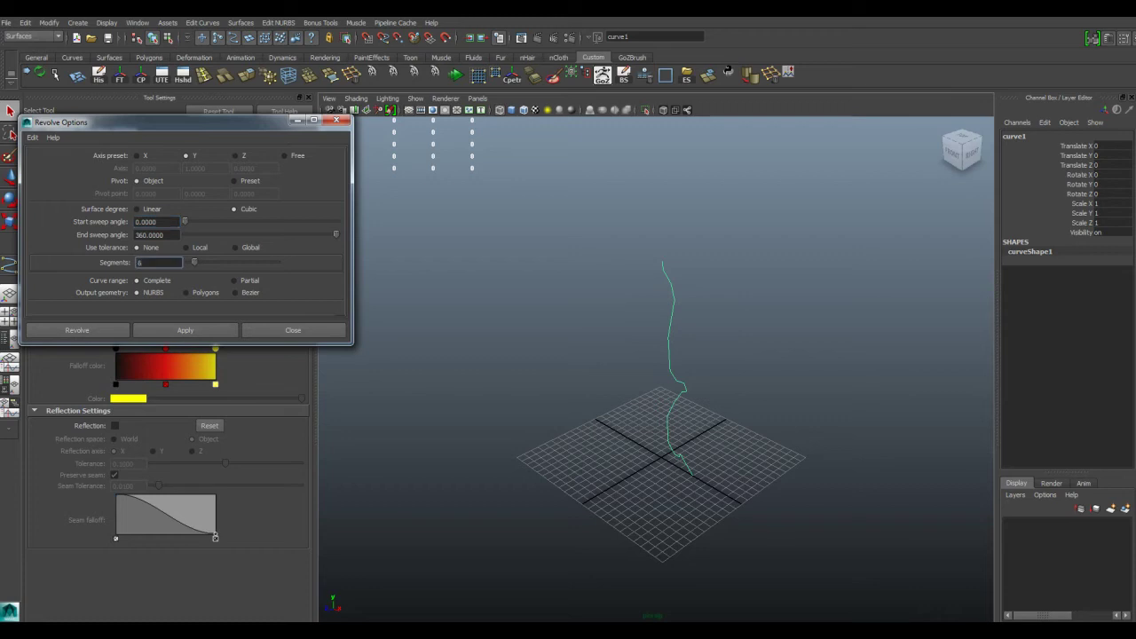
click(186, 292)
scroll(189, 229, down, 2)
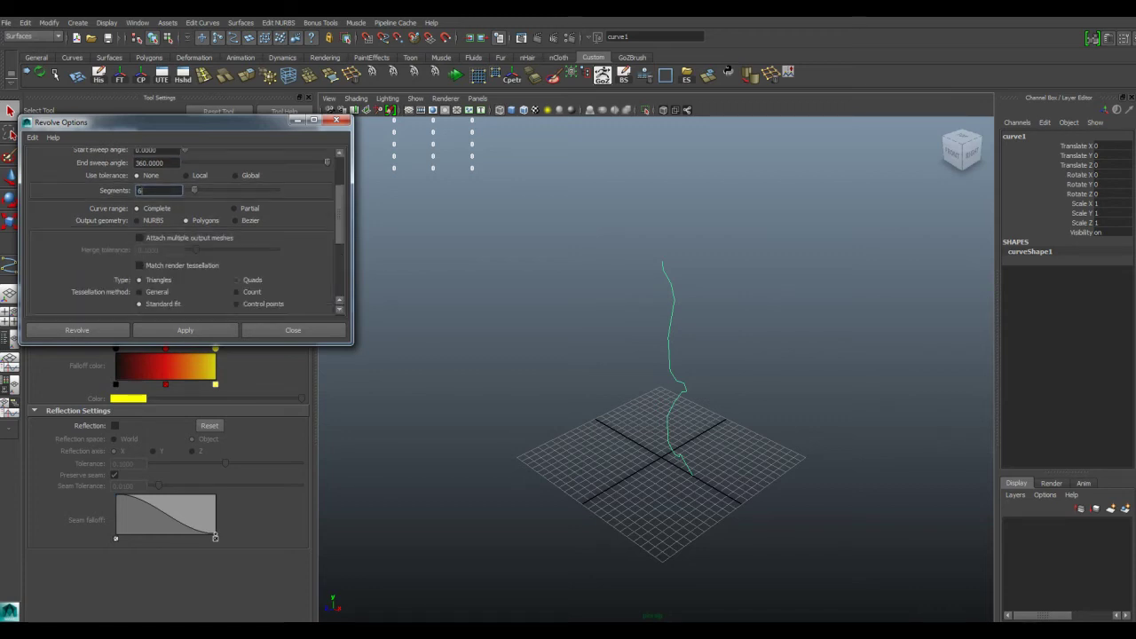
click(236, 303)
click(185, 330)
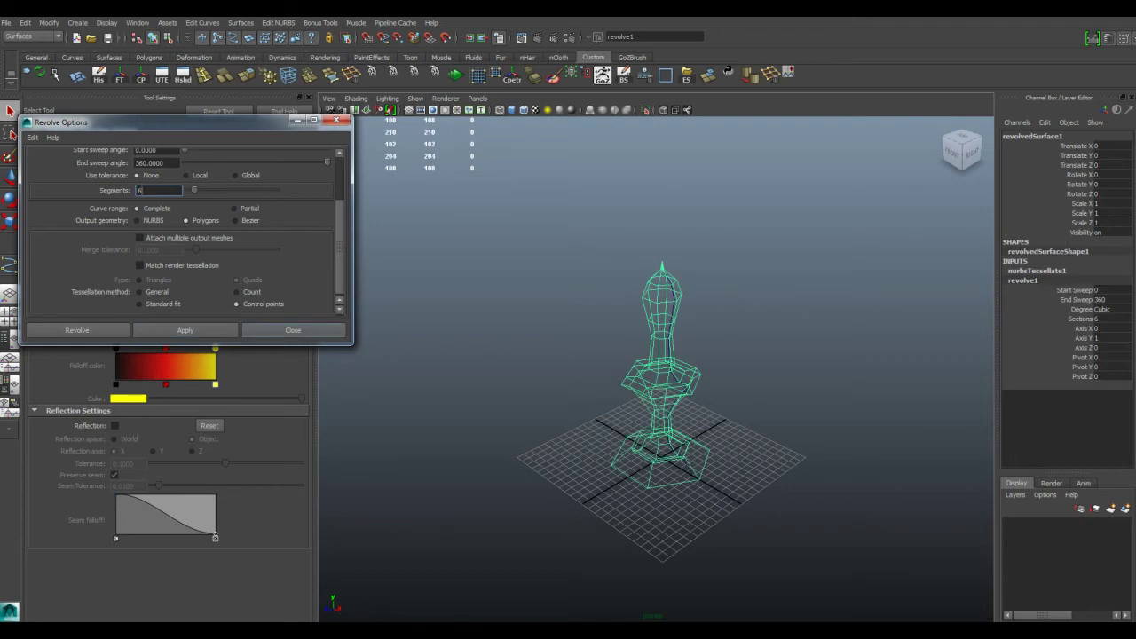
click(292, 329)
Shade the view, move the revolved mesh left along X, and select the profile curve.
key(5)
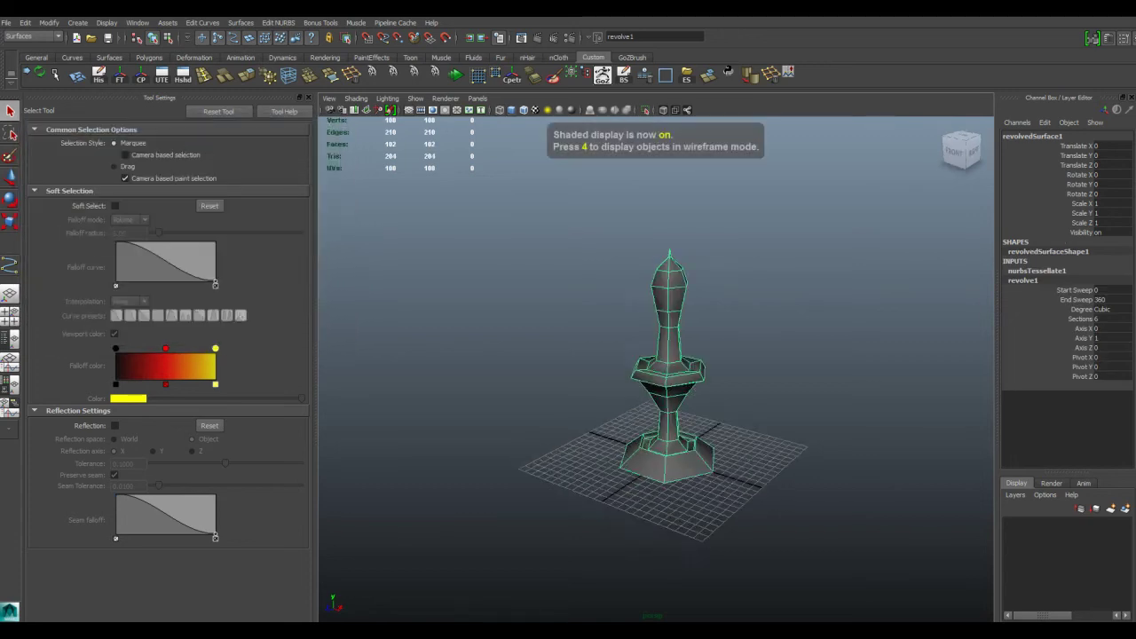
key(w)
drag(724, 455, 623, 449)
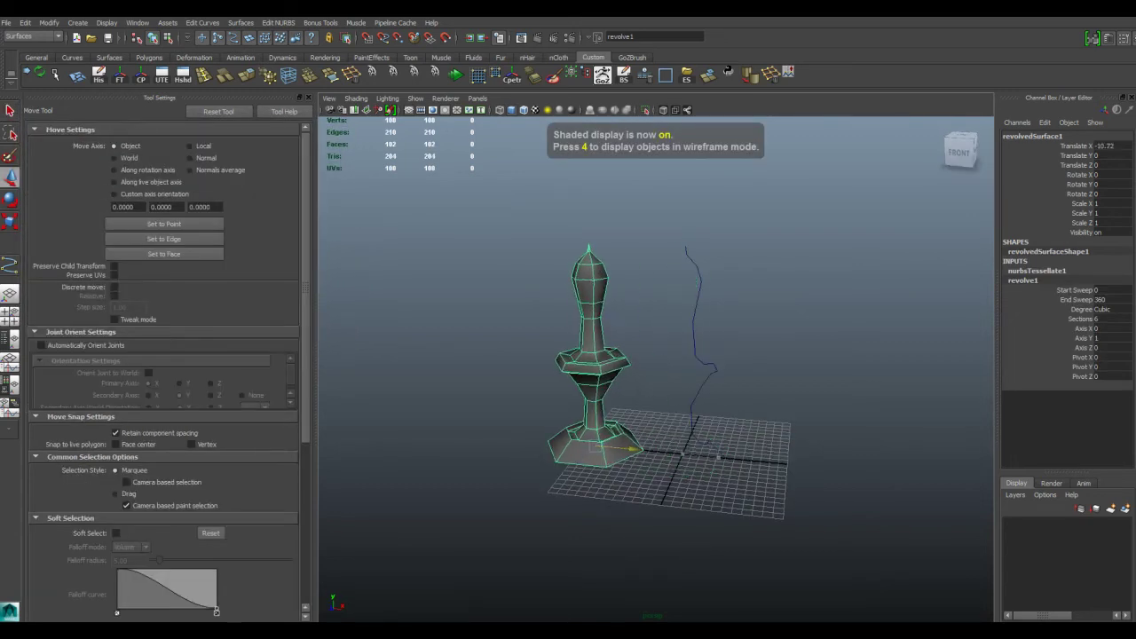
click(700, 292)
key(space)
key(space)
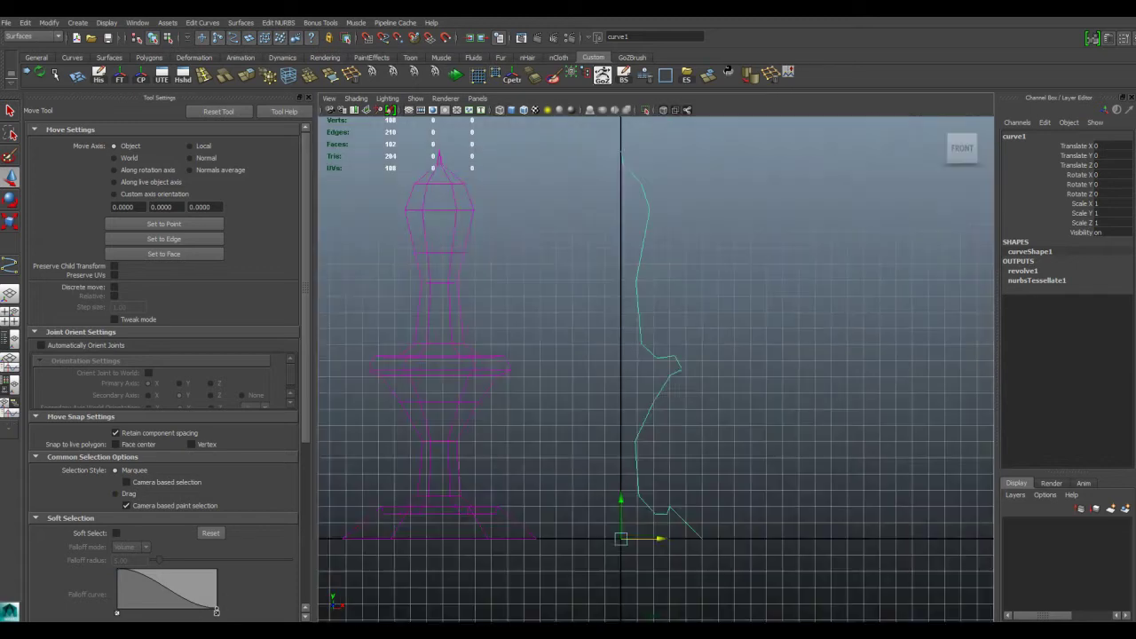
scroll(657, 355, up, 2)
scroll(657, 355, up, 2)
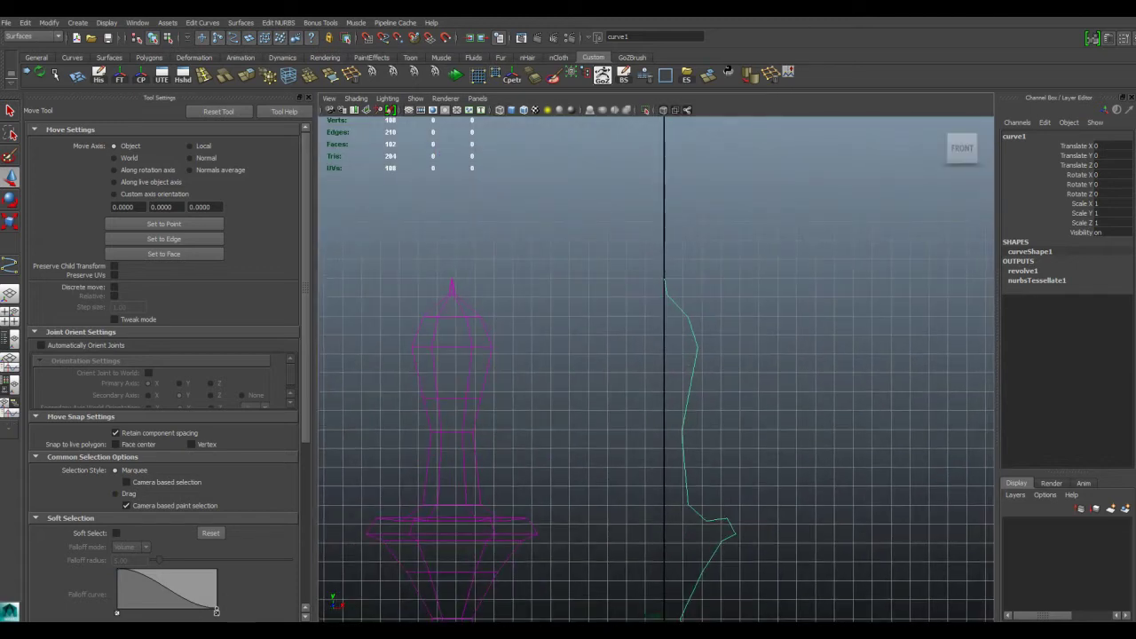
Adjust the profile curve's upper control vertices to reshape the piece's top section.
right_drag(677, 302, 677, 272)
click(684, 317)
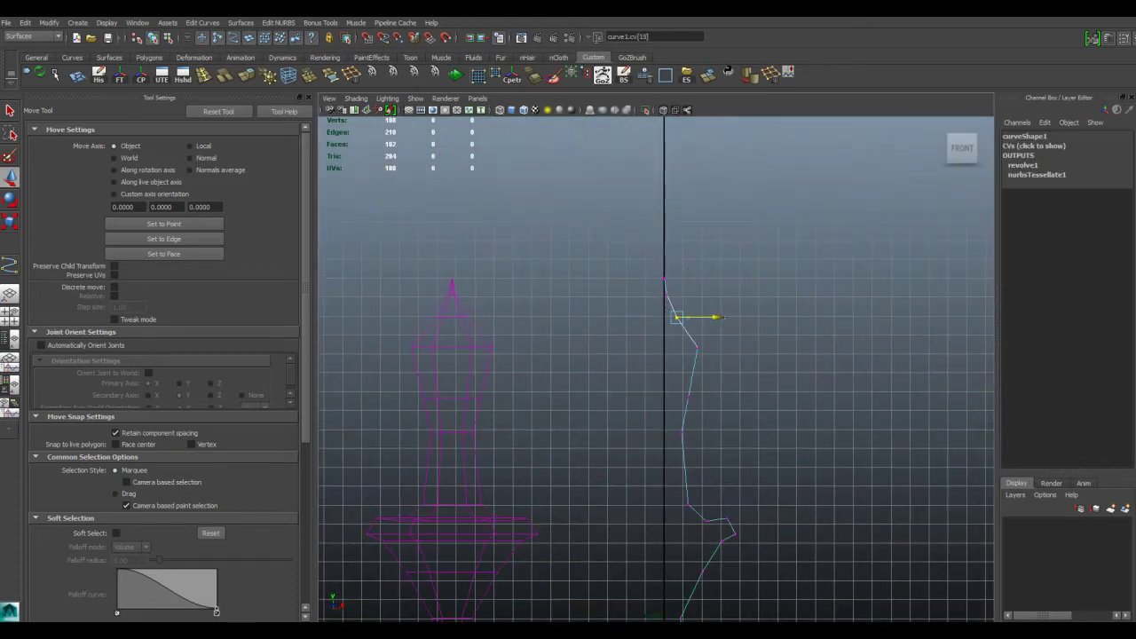
click(698, 347)
mouse_move(697, 347)
mouse_down()
mouse_move(695, 338)
mouse_move(732, 338)
mouse_up()
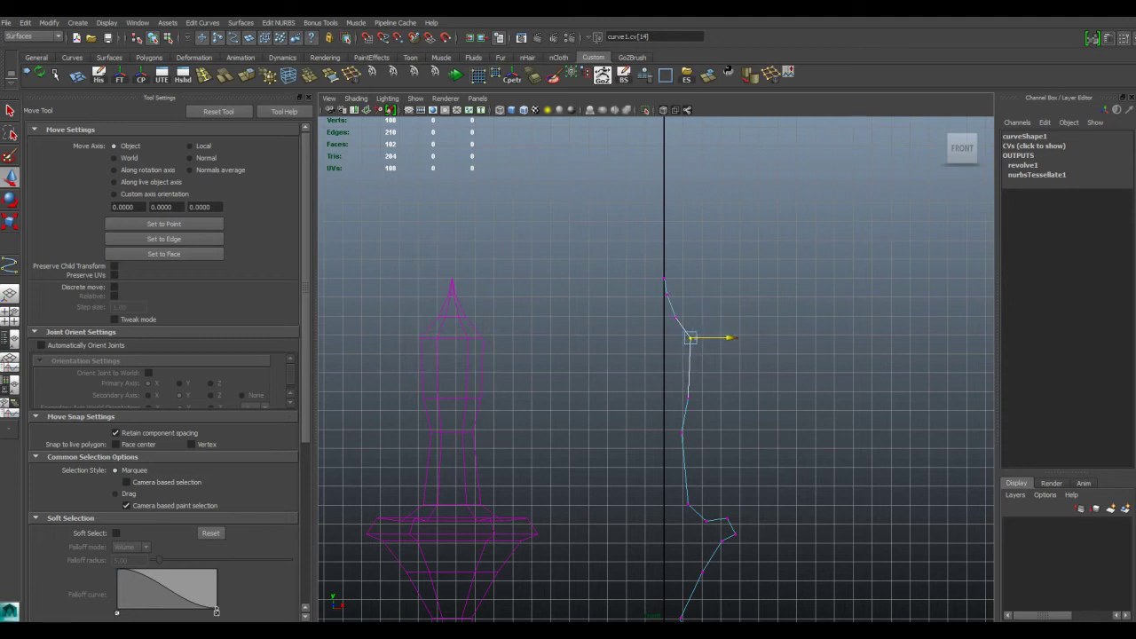
click(688, 396)
drag(726, 396, 681, 420)
click(681, 432)
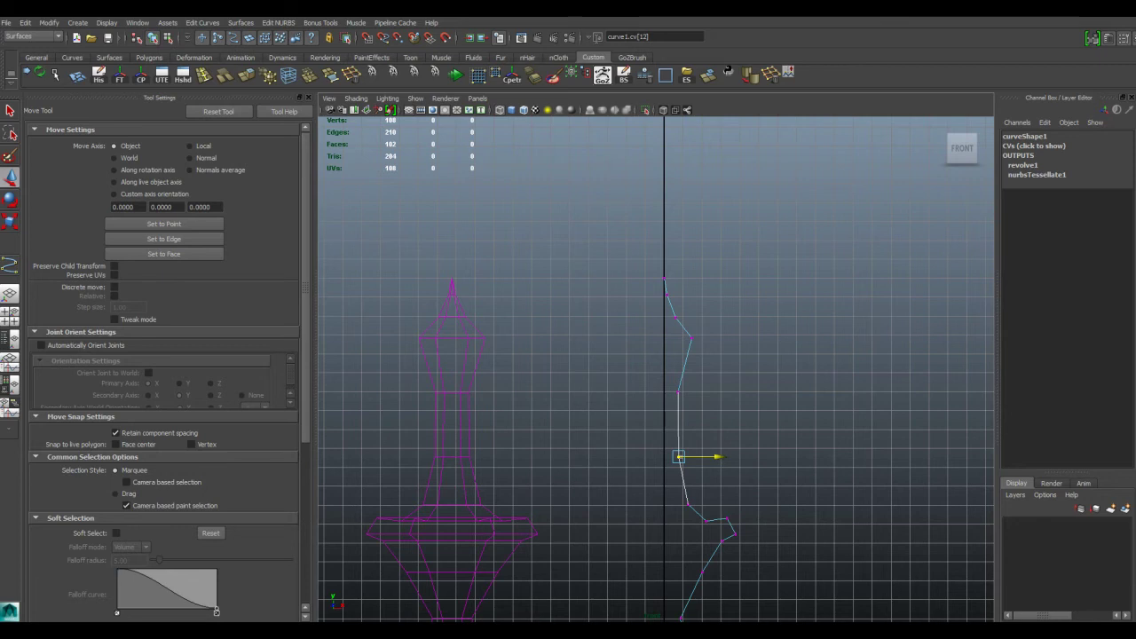
alt+middle_drag(681, 420, 703, 238)
Select the revolved mesh in the perspective view and edit its Translate X.
key(space)
key(space)
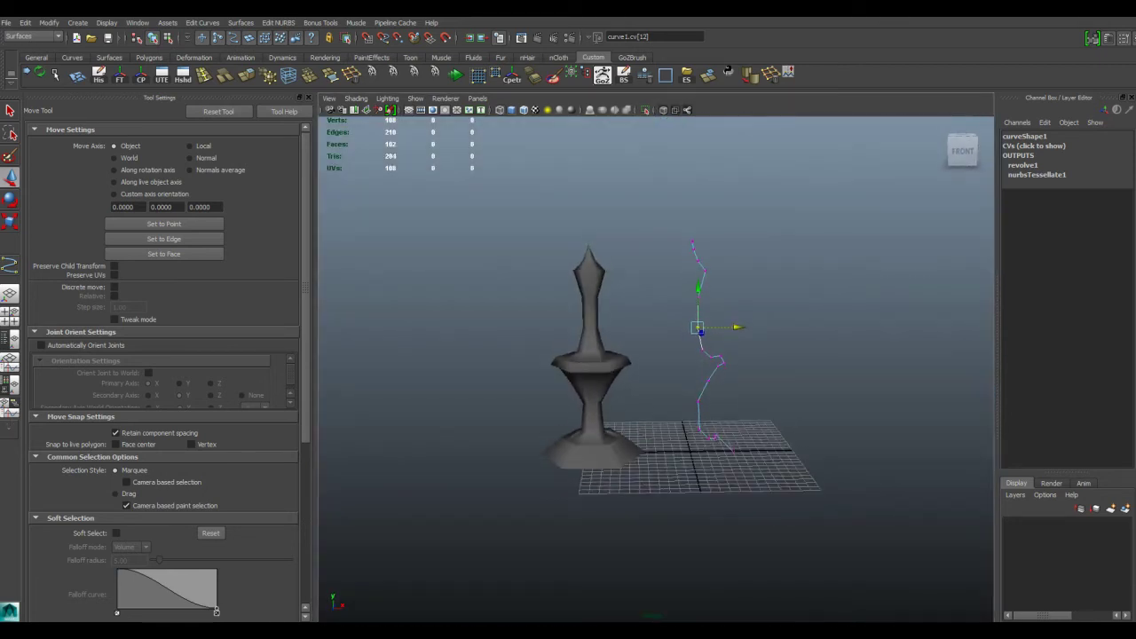
alt+drag(613, 355, 622, 391)
click(593, 417)
click(1105, 146)
Set the mesh's Translate X to 0 and frame it in the maximized side view.
click(1112, 145)
text(0)
key(Return)
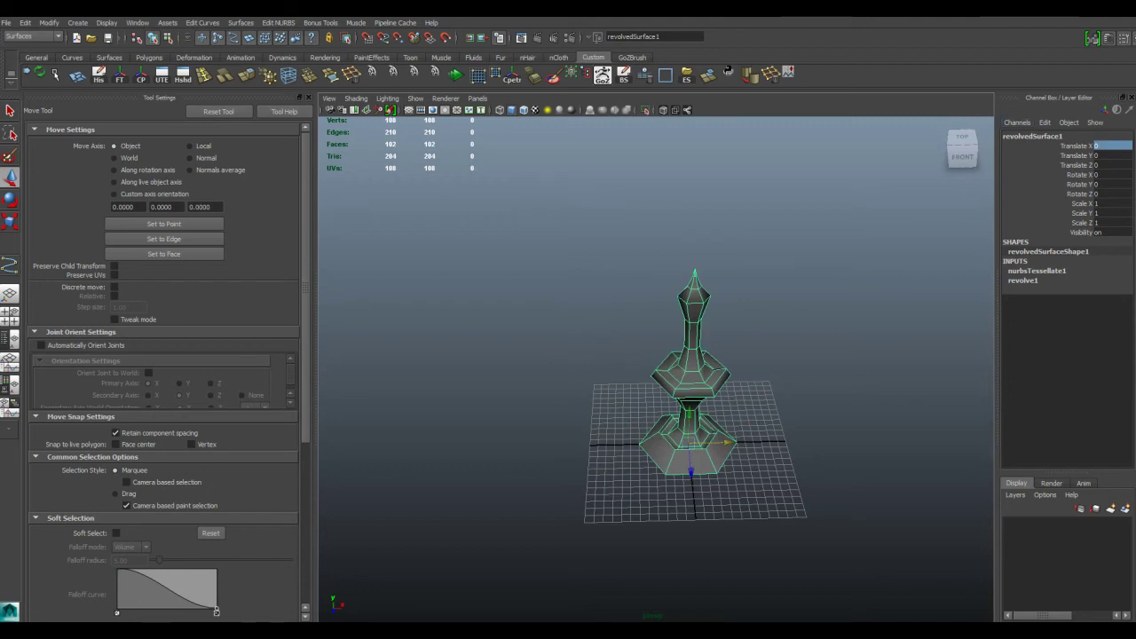
key(space)
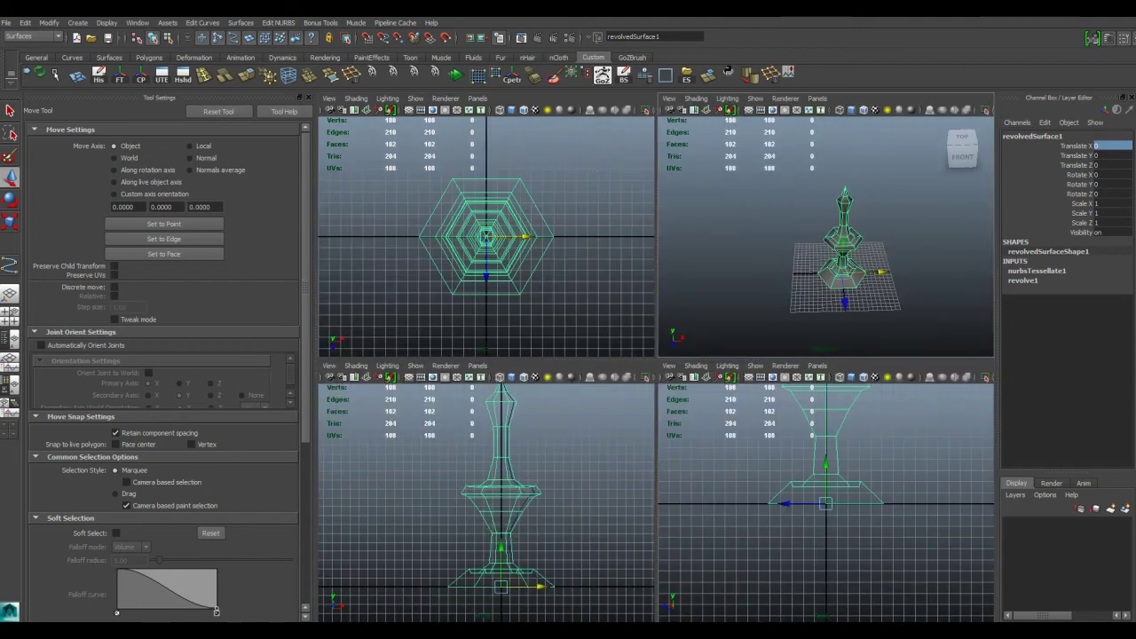
key(space)
key(f)
Switch to the Polygons menu set.
scroll(656, 369, down, 2)
scroll(656, 369, up, 1)
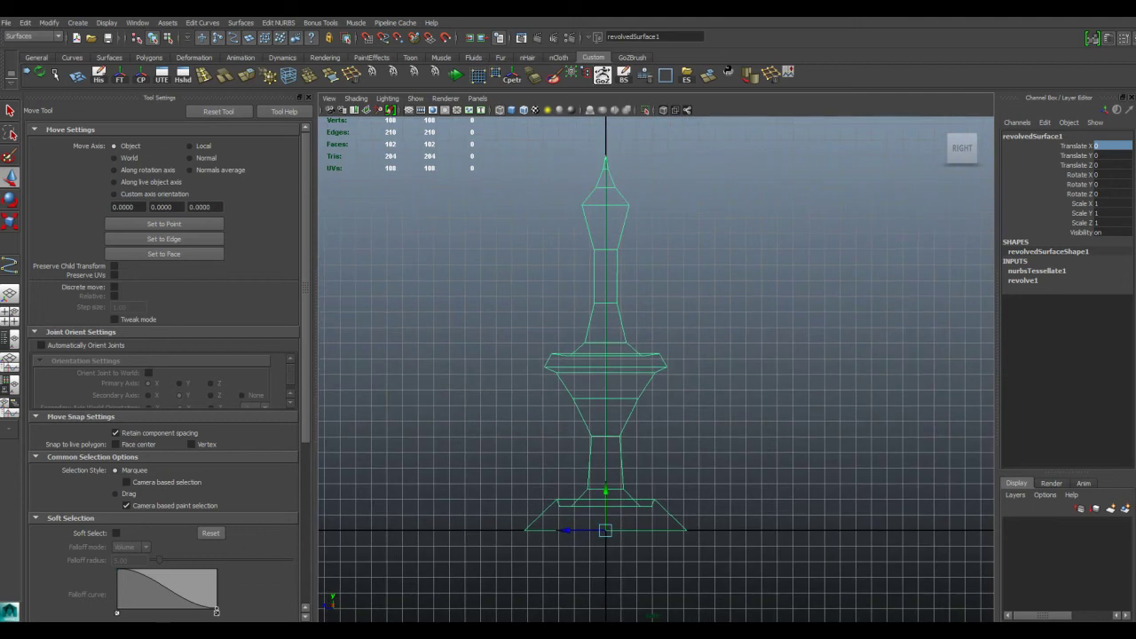
click(31, 37)
click(18, 54)
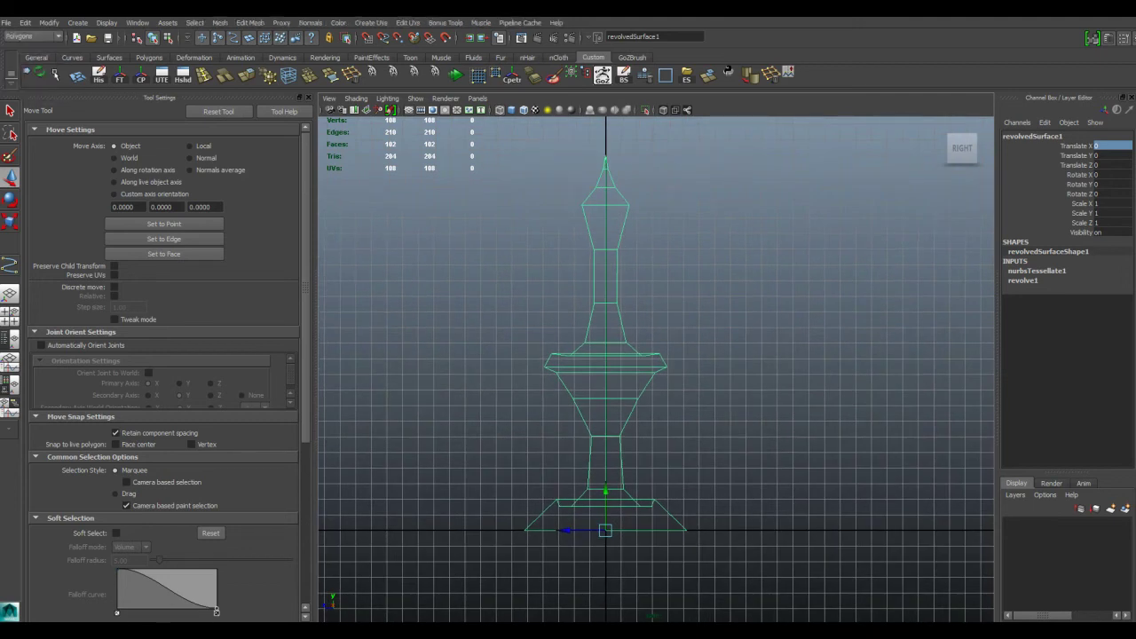
click(219, 22)
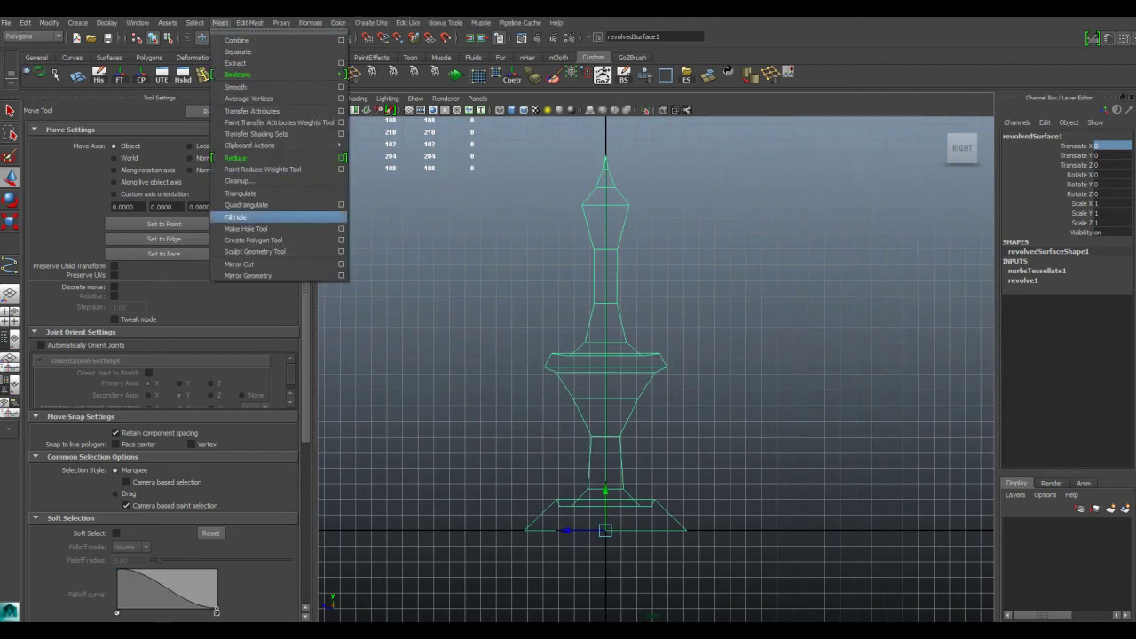
Trace a grid-snapped jagged leaf polygon from the tower's neck down to the ground line.
click(252, 239)
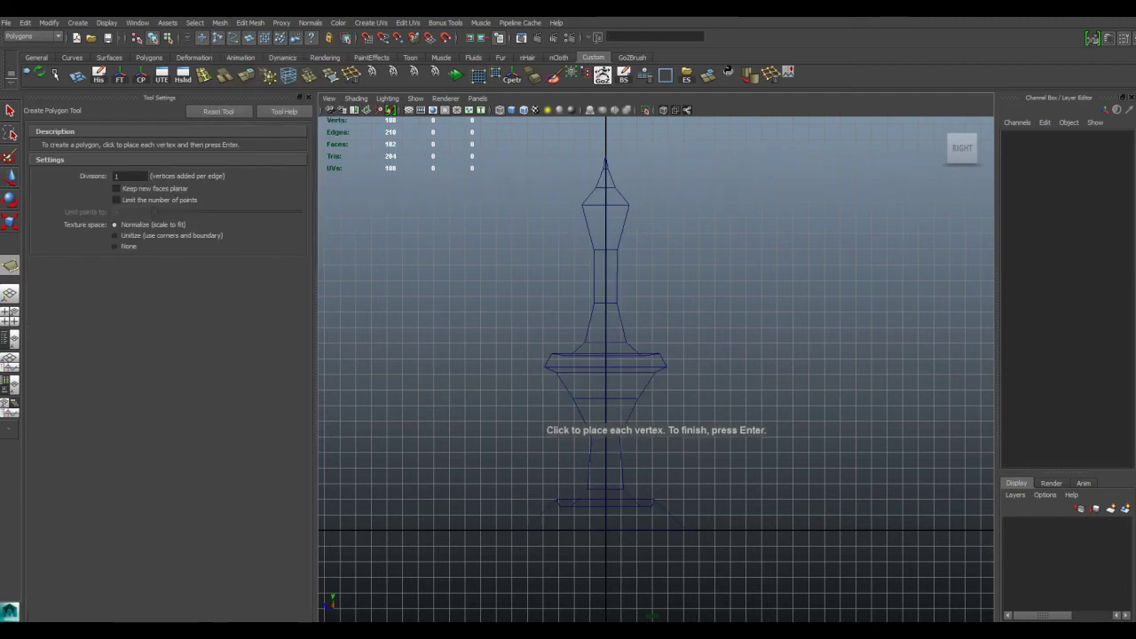
key(x)
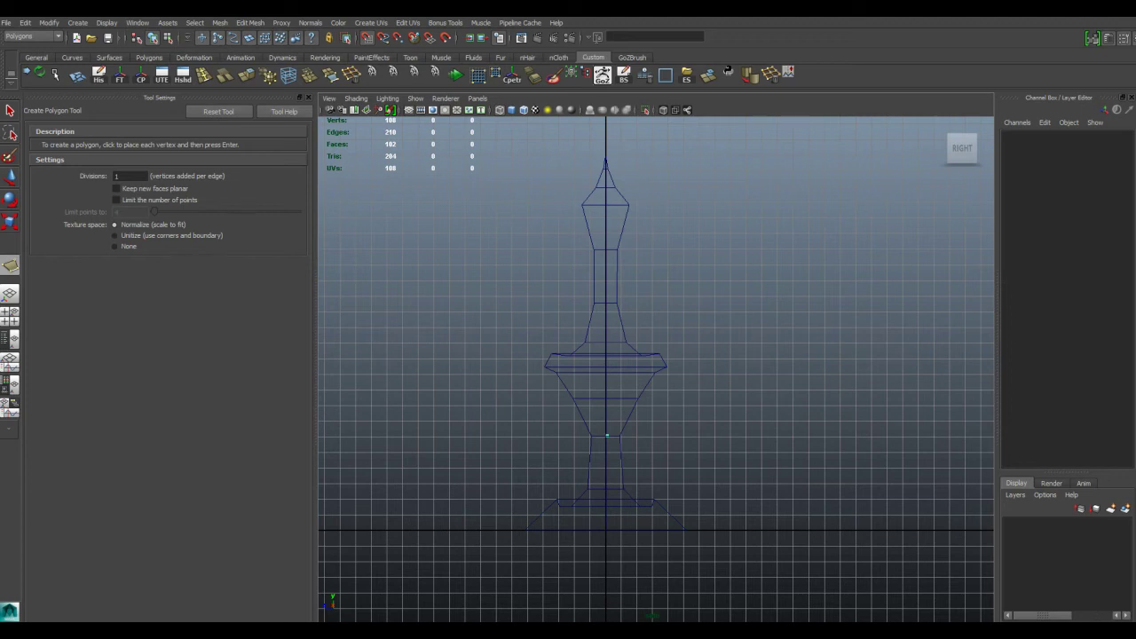
click(683, 406)
click(699, 376)
click(748, 417)
click(723, 433)
click(738, 448)
click(762, 440)
click(828, 512)
click(861, 512)
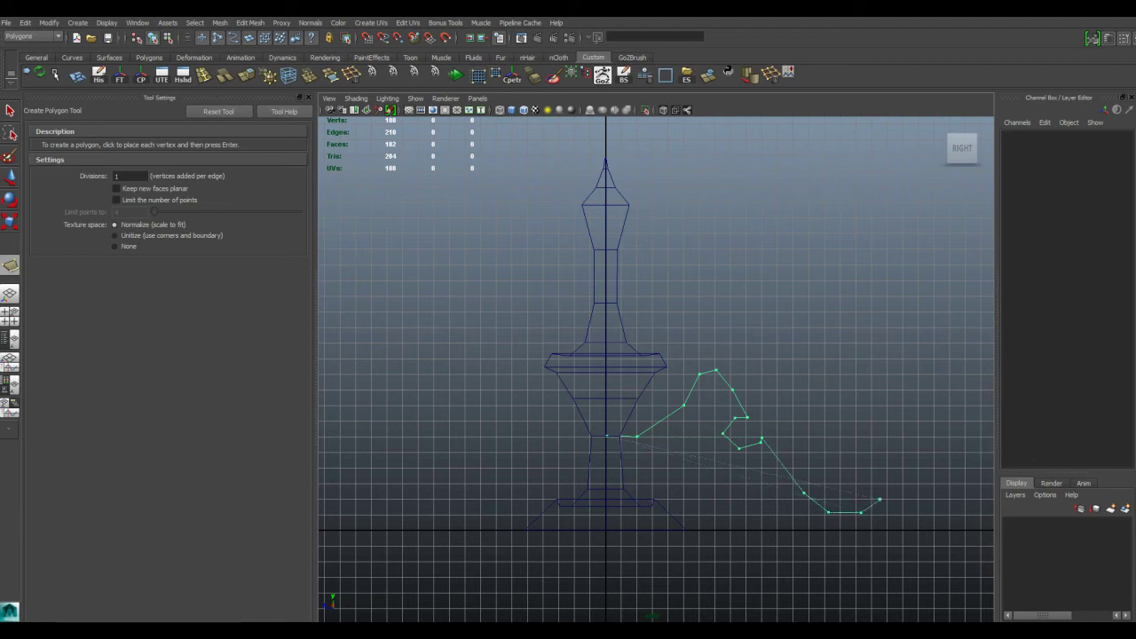
click(870, 530)
click(687, 531)
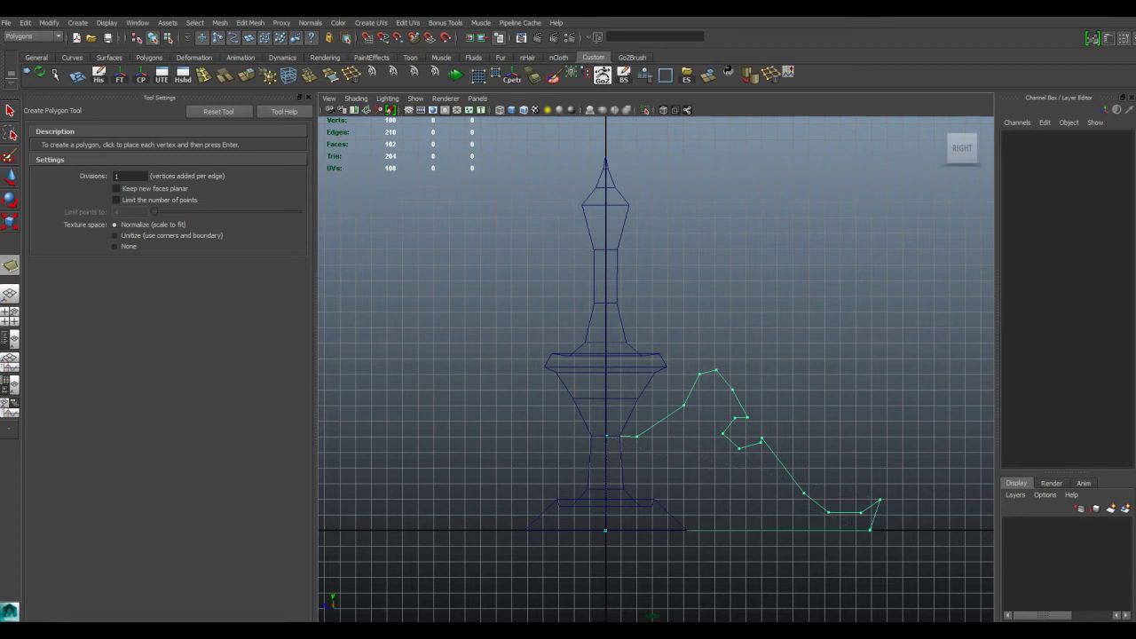
key(Return)
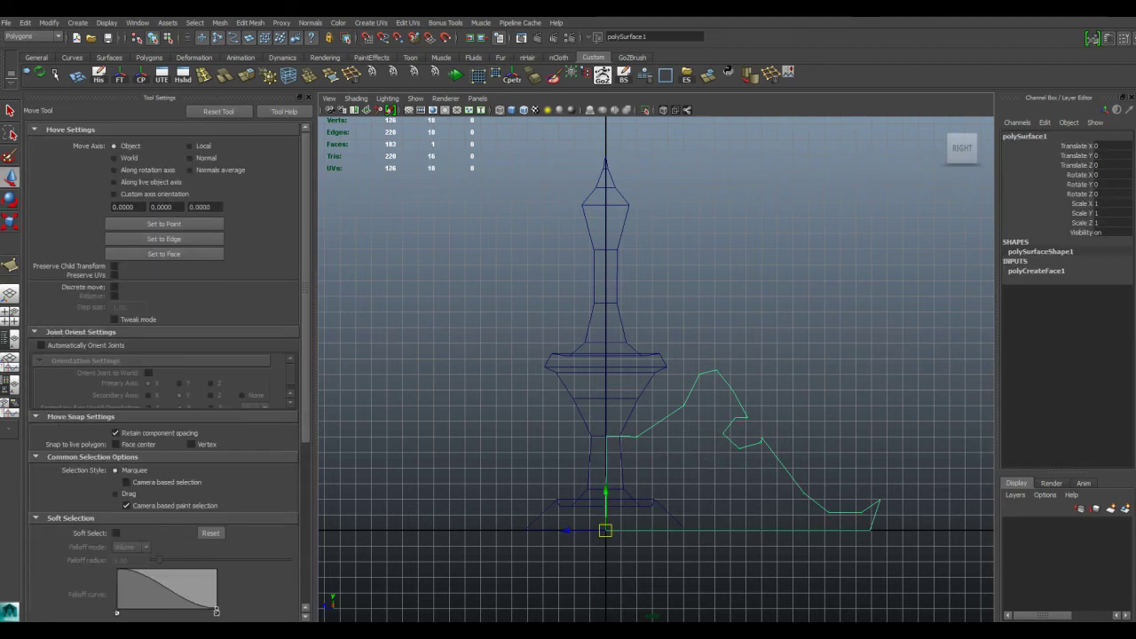
Scale the leaf blade uniformly down to 0.715 in the perspective view.
key(space)
key(space)
alt+drag(657, 355, 790, 339)
key(r)
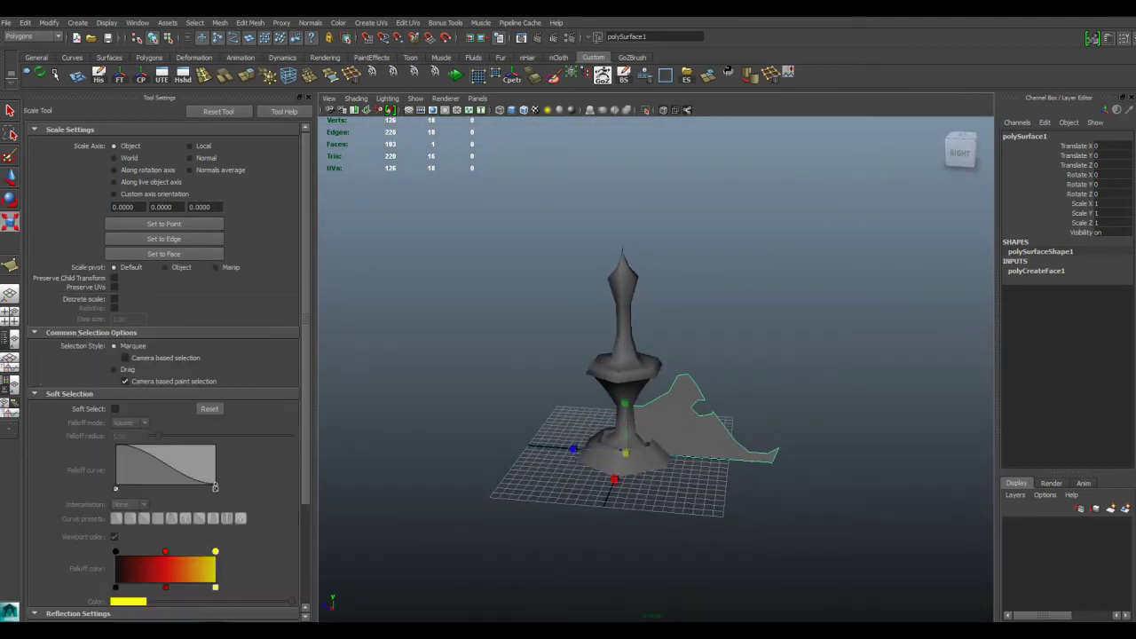
drag(624, 453, 591, 455)
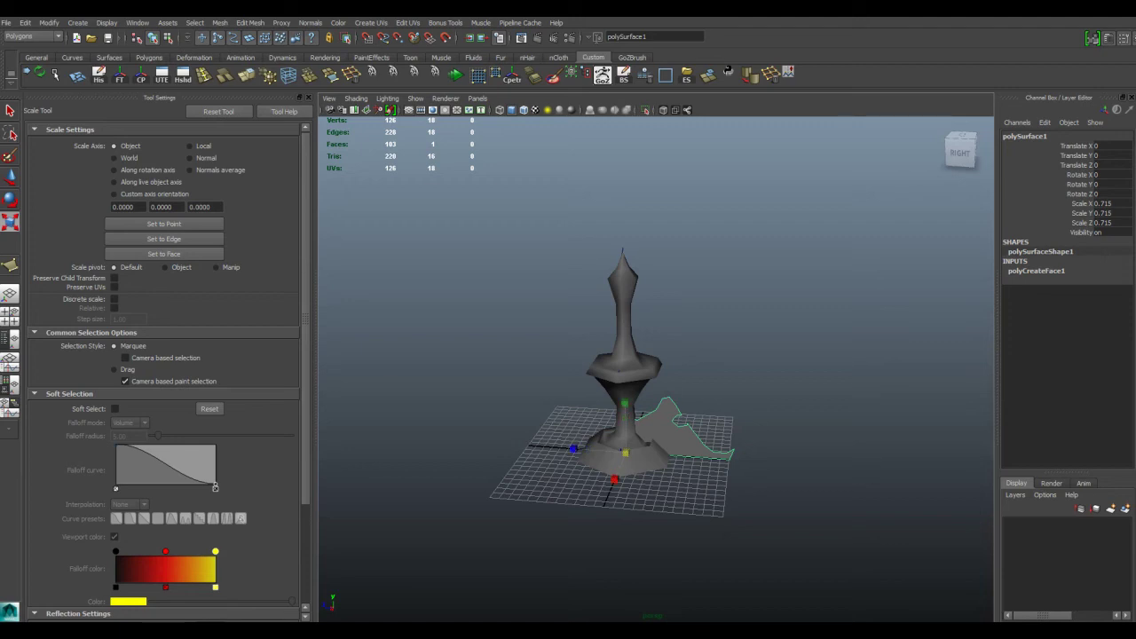
Extrude the blade face outward to give it thickness.
click(247, 75)
alt+drag(657, 355, 698, 361)
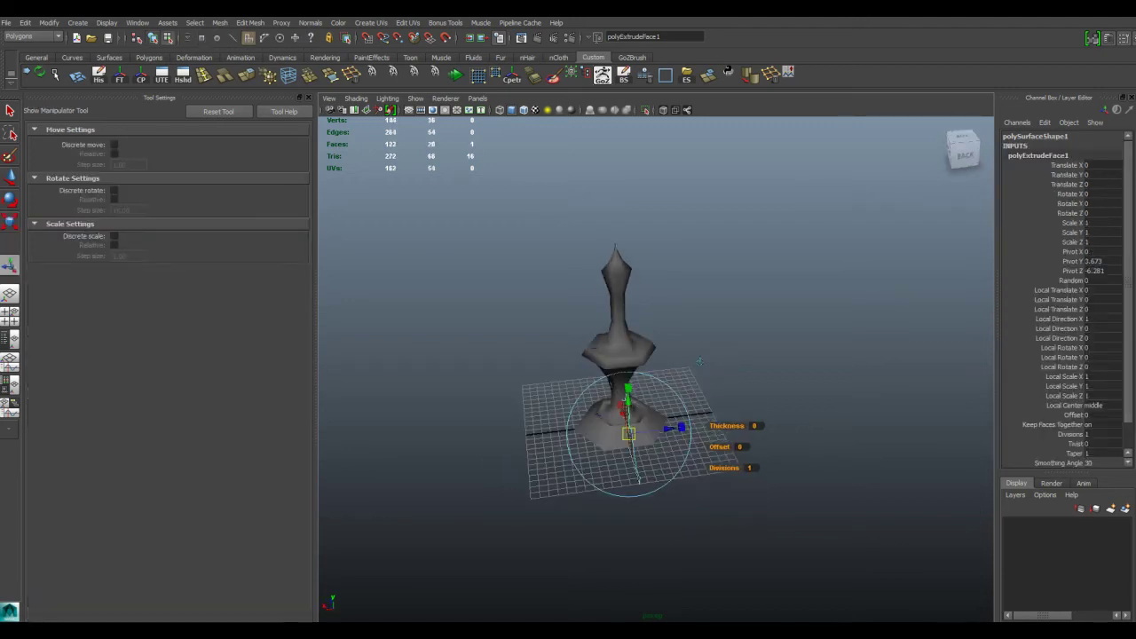
scroll(699, 360, up, 3)
drag(688, 444, 670, 410)
key(q)
Return the blade to object mode and convert its faces to quads.
right_click(603, 449)
click(655, 434)
alt+drag(655, 434, 710, 426)
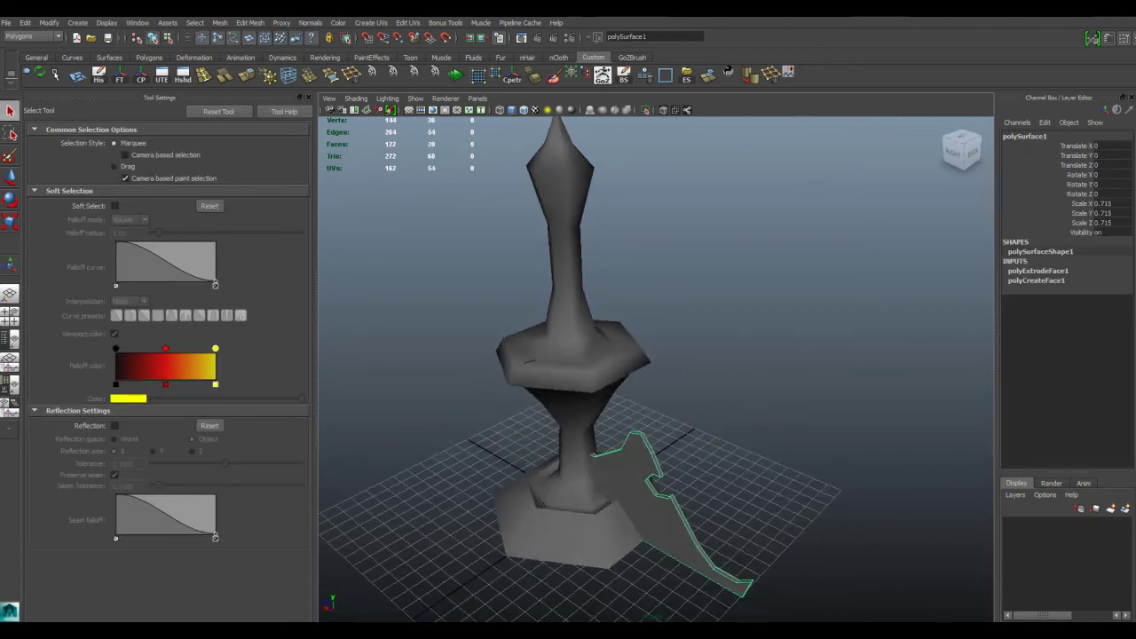
click(665, 75)
scroll(622, 372, up, 2)
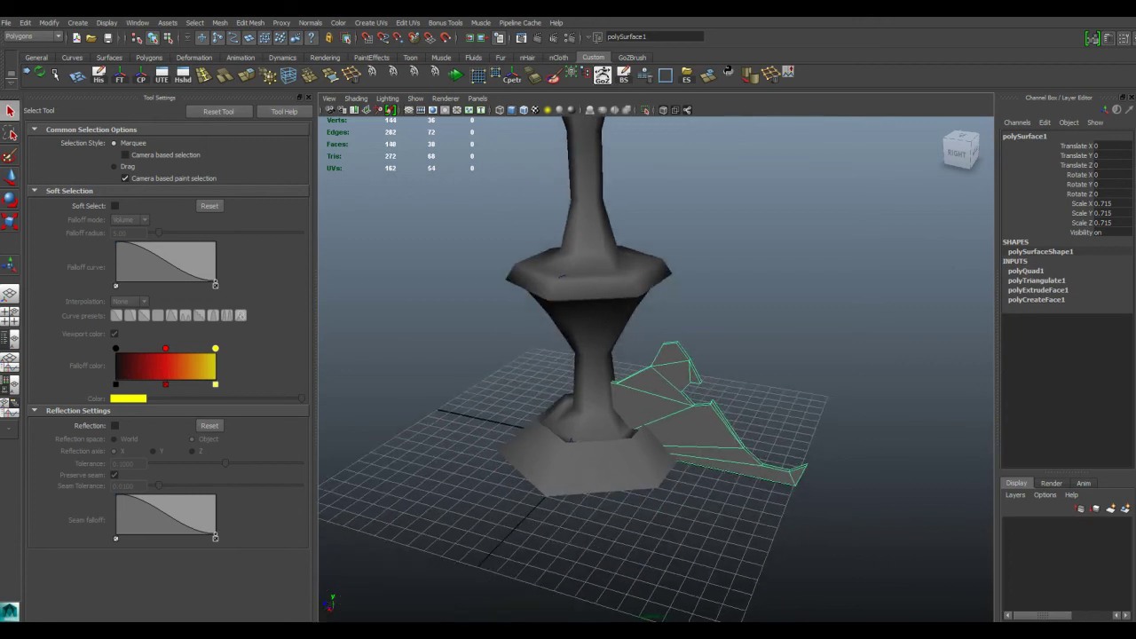
alt+drag(621, 373, 635, 372)
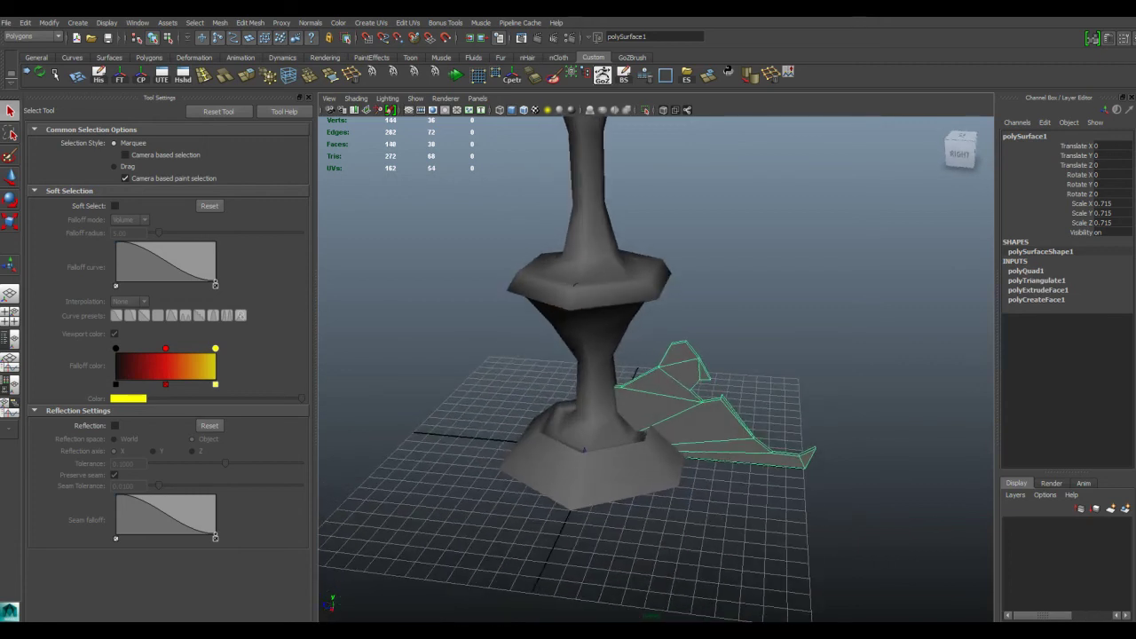
Duplicate the blade and set the copy's Rotate Y to 60.
key(g)
click(1109, 183)
text(60)
key(Return)
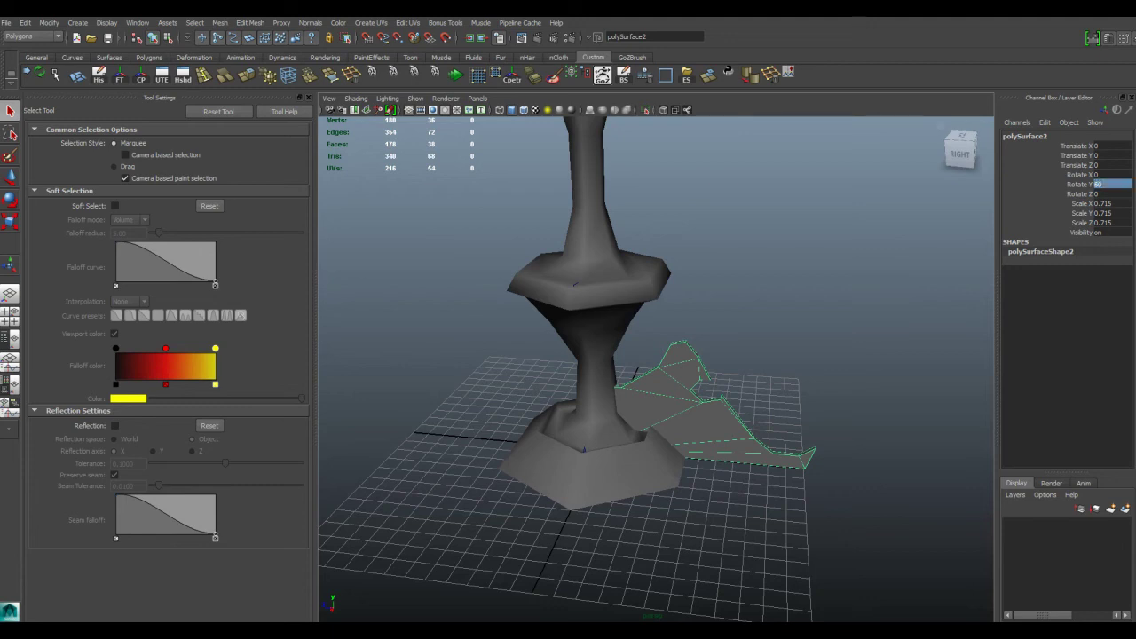
alt+drag(622, 373, 675, 355)
Repeat Duplicate with Transform to fan more 60° blade copies around the base.
click(25, 22)
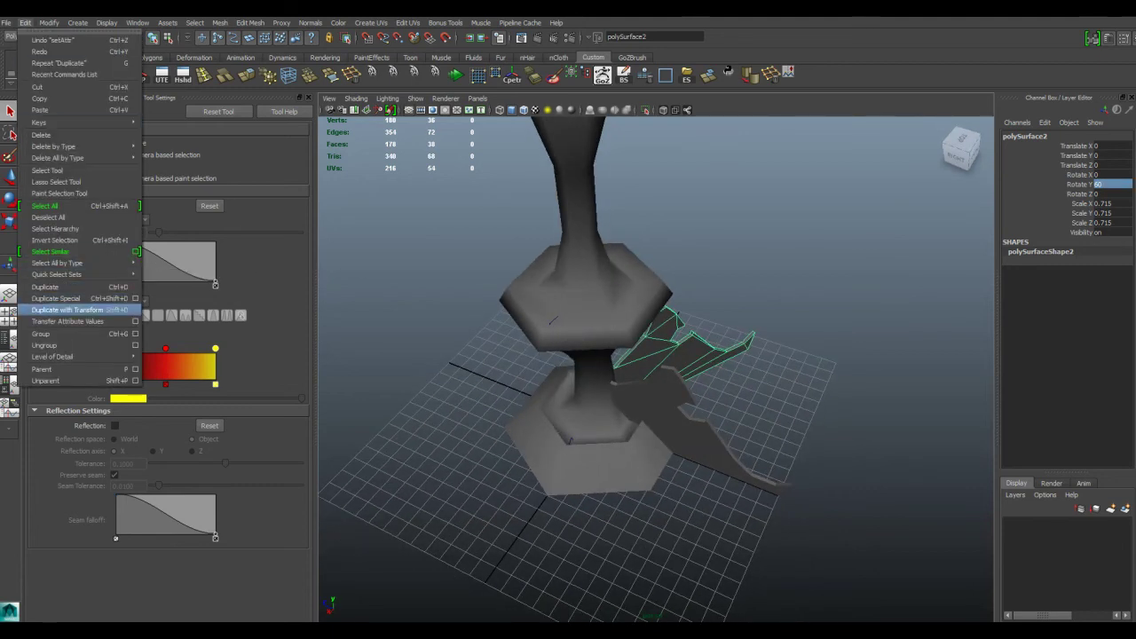
click(66, 309)
key(shift+d)
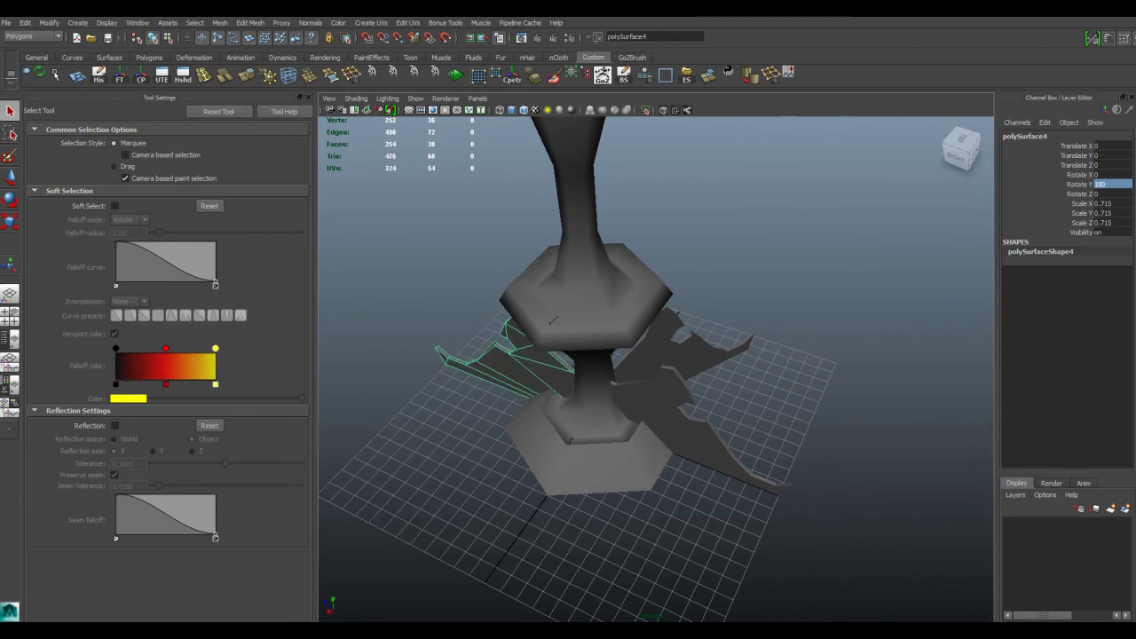
key(shift+d)
key(shift+d)
mouse_move(552, 320)
alt+mouse_down()
mouse_move(563, 280)
mouse_move(461, 284)
mouse_move(568, 293)
mouse_move(603, 275)
alt+mouse_up()
scroll(621, 355, down, 5)
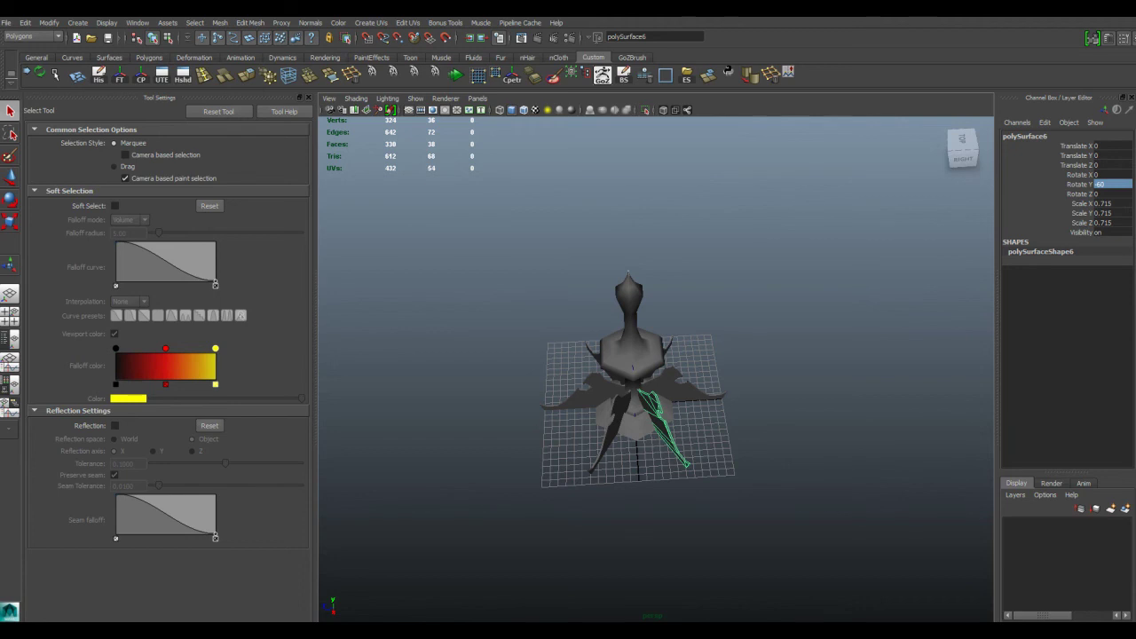
key(space)
key(space)
alt+middle_drag(591, 311, 558, 433)
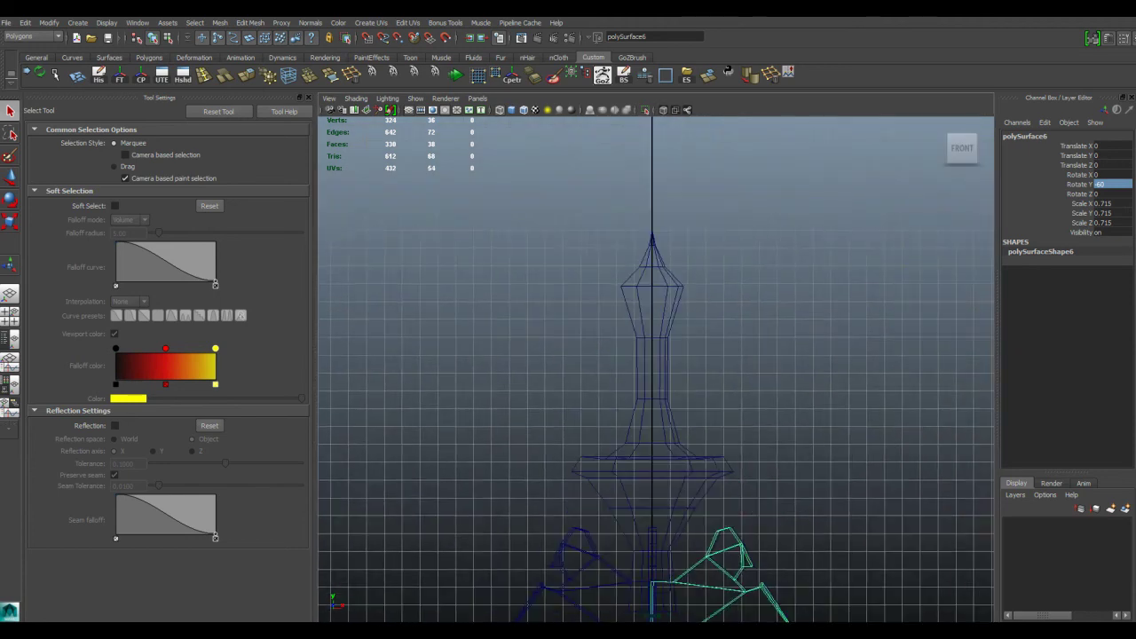
Begin a second leaf polygon at the tower's middle flange, placing its upper outline points.
key(t)
click(250, 22)
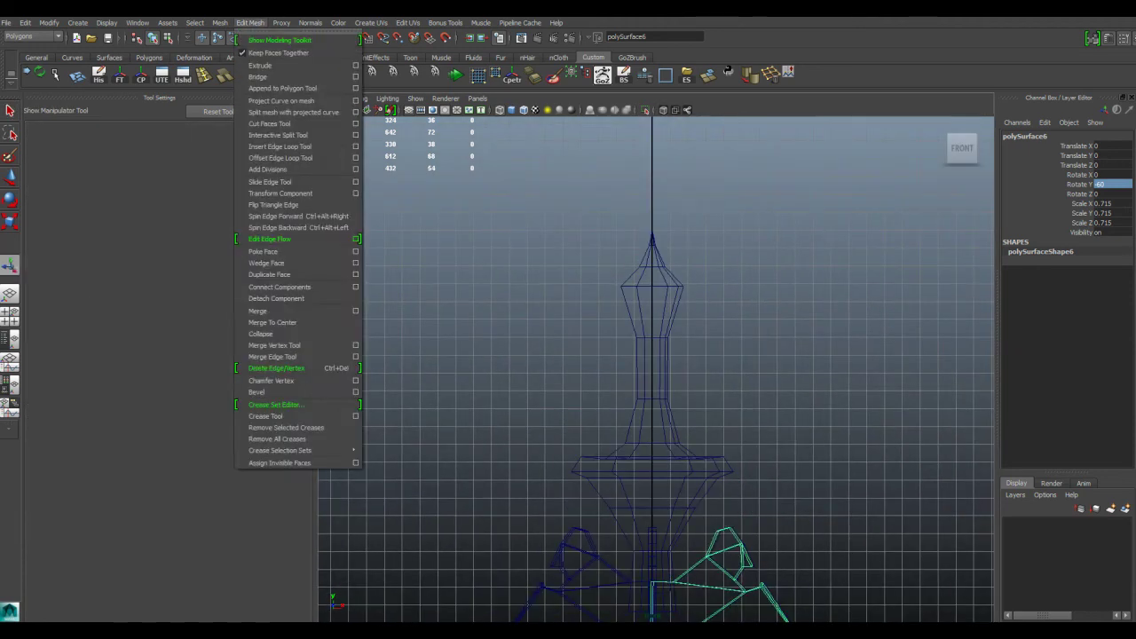
click(266, 241)
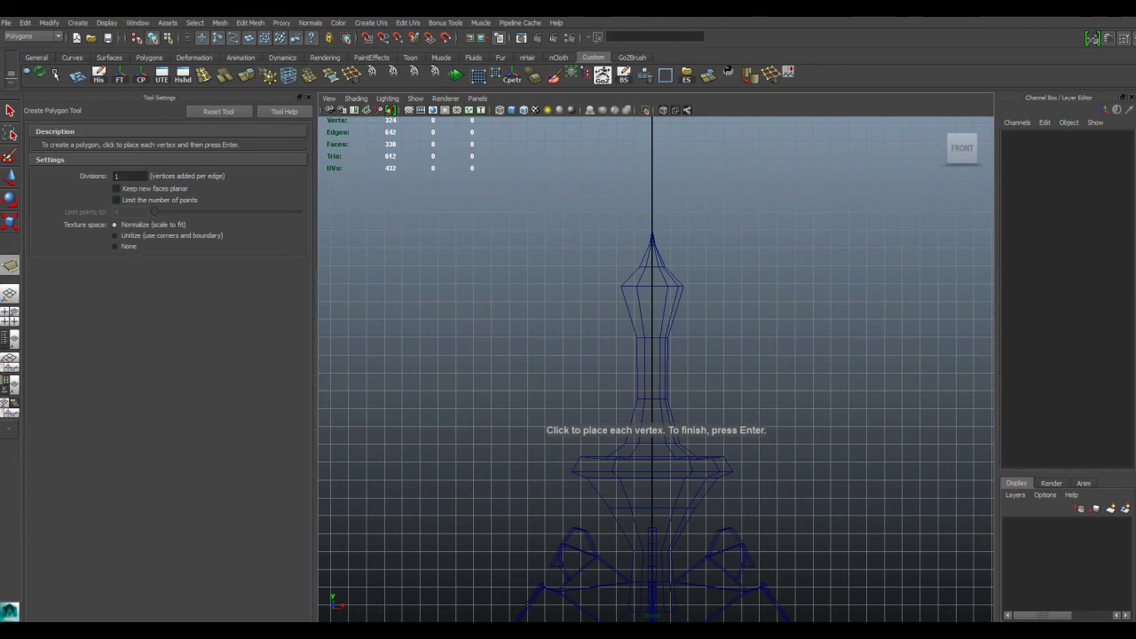
click(739, 448)
click(757, 404)
click(762, 356)
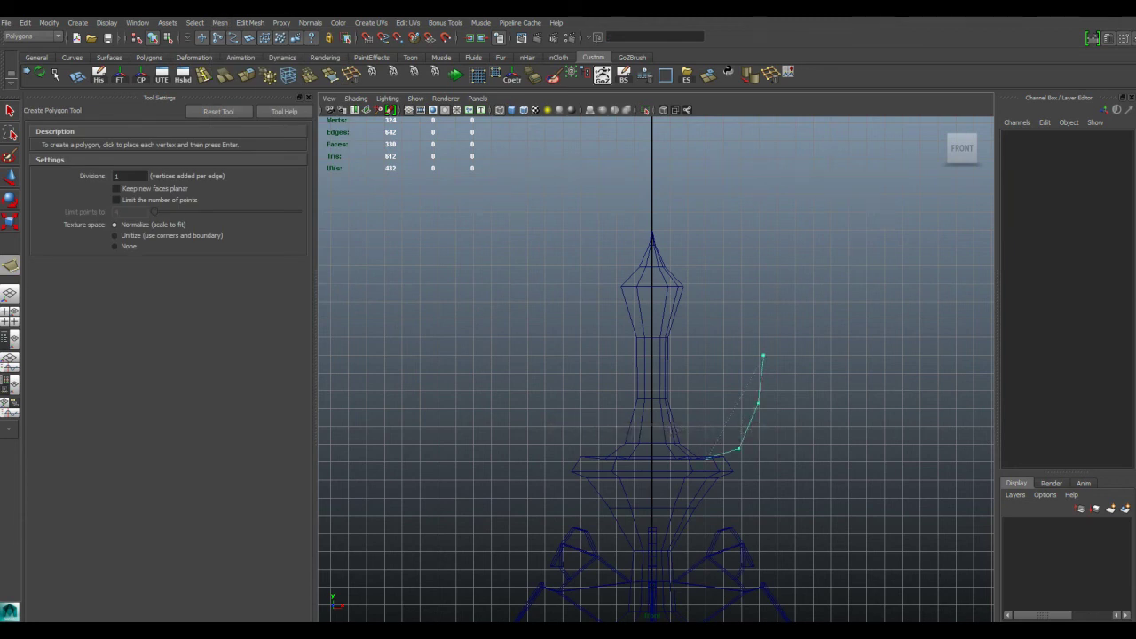
click(788, 414)
Trace the leaf's outer edge down to its lower tip and close it at the flange.
click(786, 444)
click(772, 471)
click(760, 493)
click(756, 522)
click(748, 523)
click(738, 490)
click(684, 482)
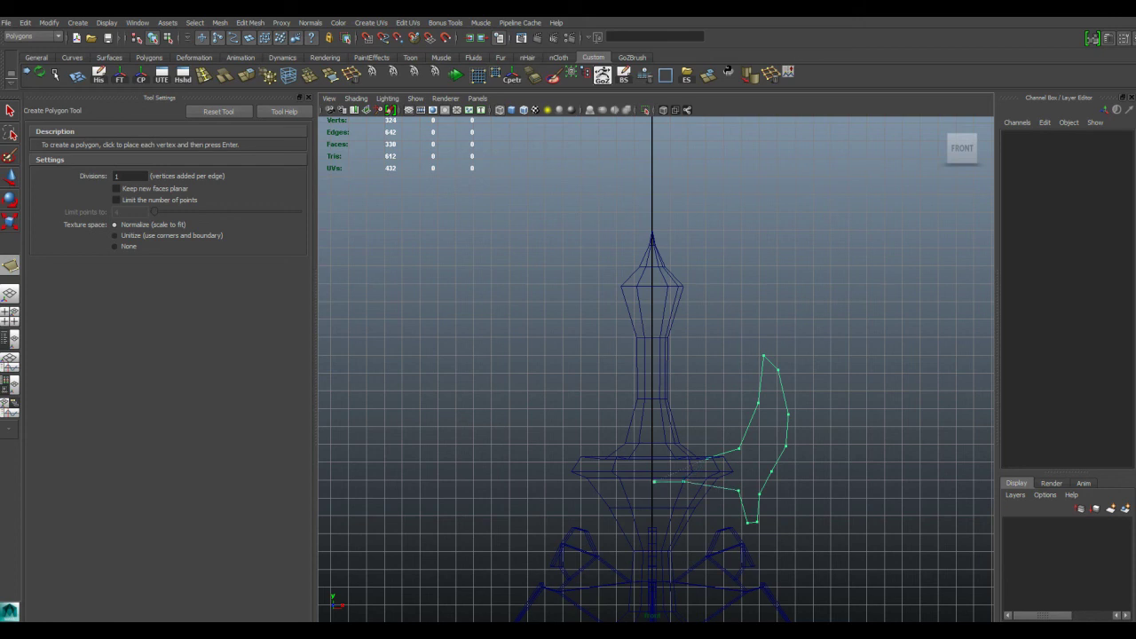
click(656, 456)
key(Return)
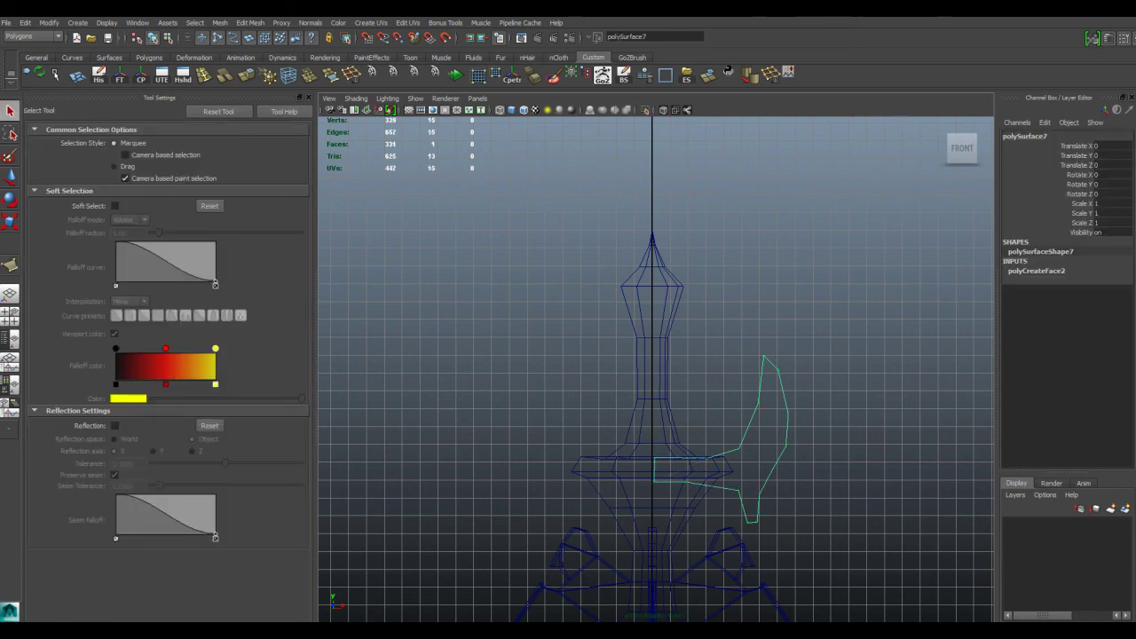
Rotate the new middle blade 15° on Y around the stem.
key(space)
key(space)
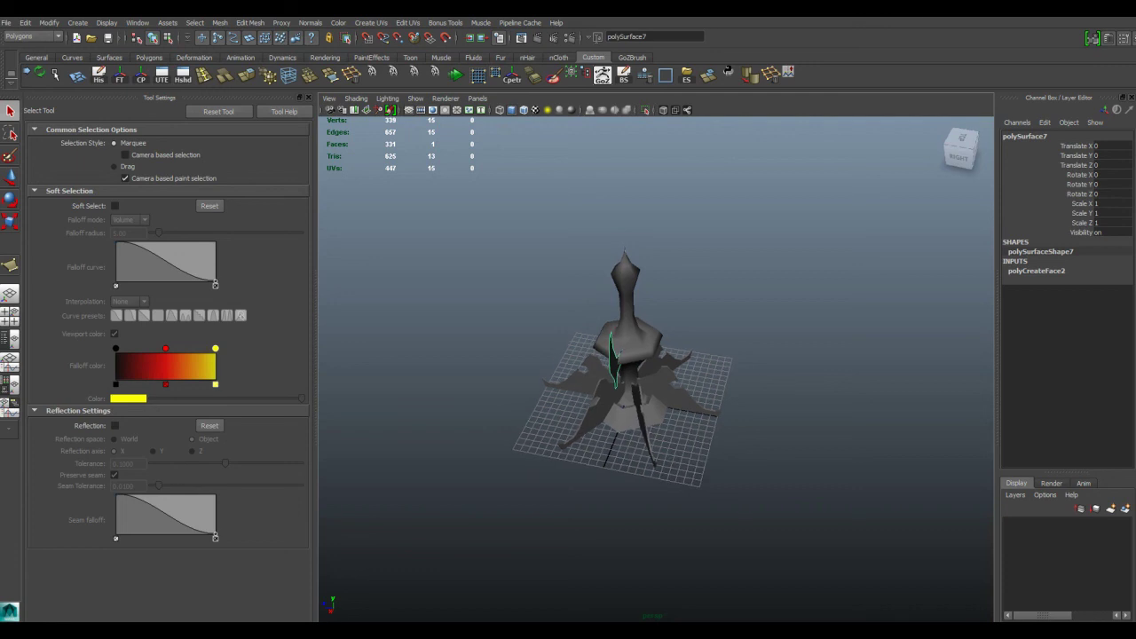
key(e)
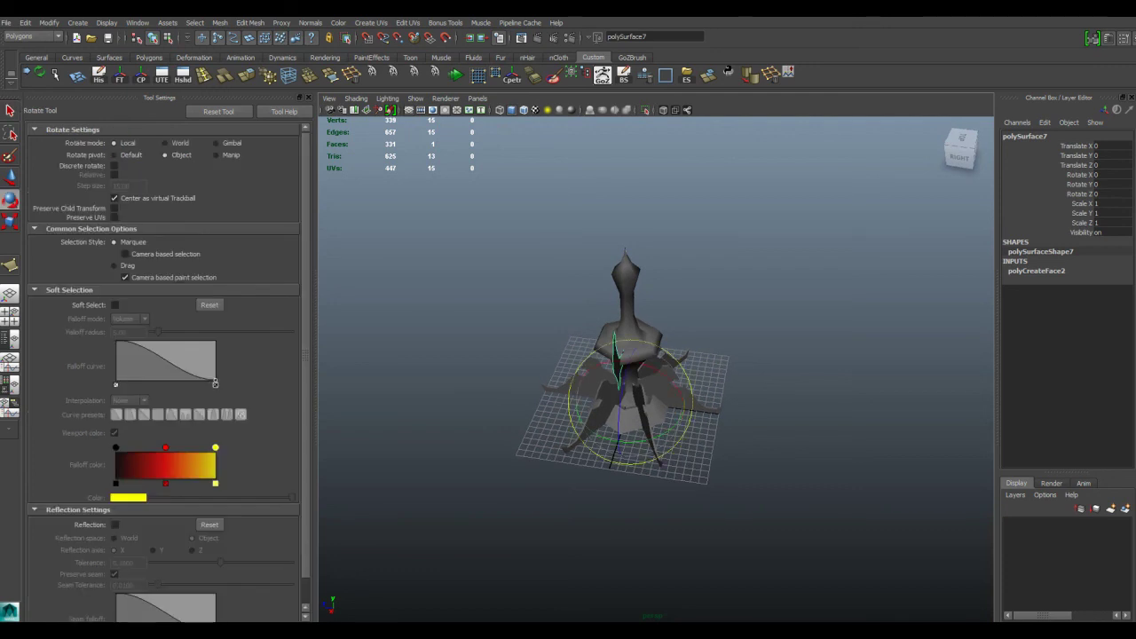
click(1109, 184)
text(15)
key(Return)
key(q)
Extrude the middle blade's face to give it thickness.
scroll(632, 348, up, 3)
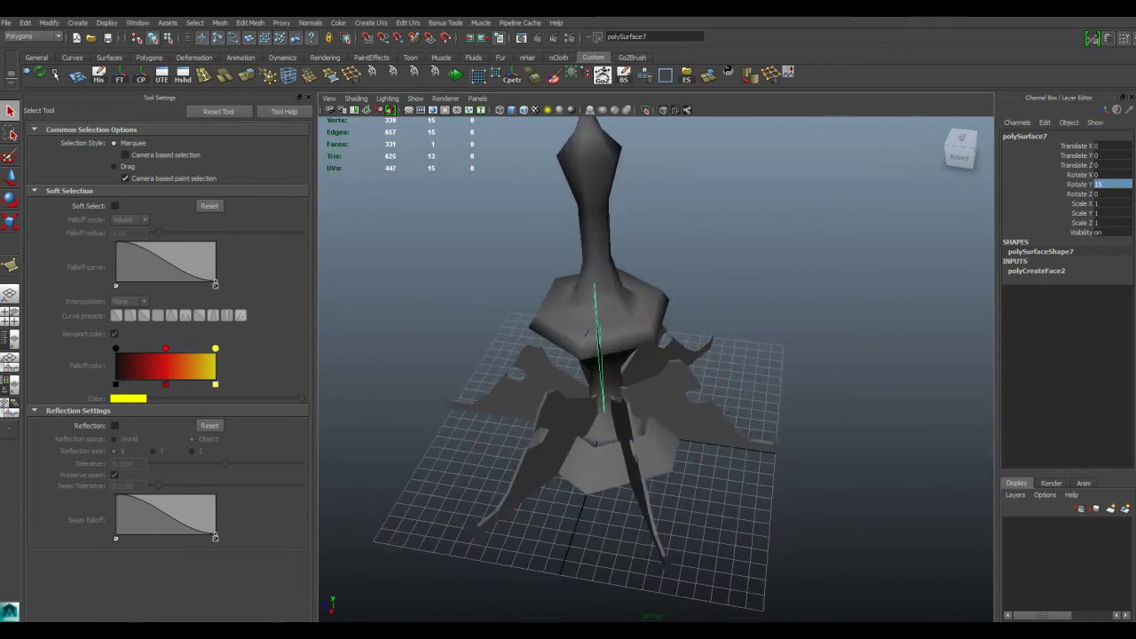
scroll(632, 348, up, 2)
scroll(632, 348, up, 2)
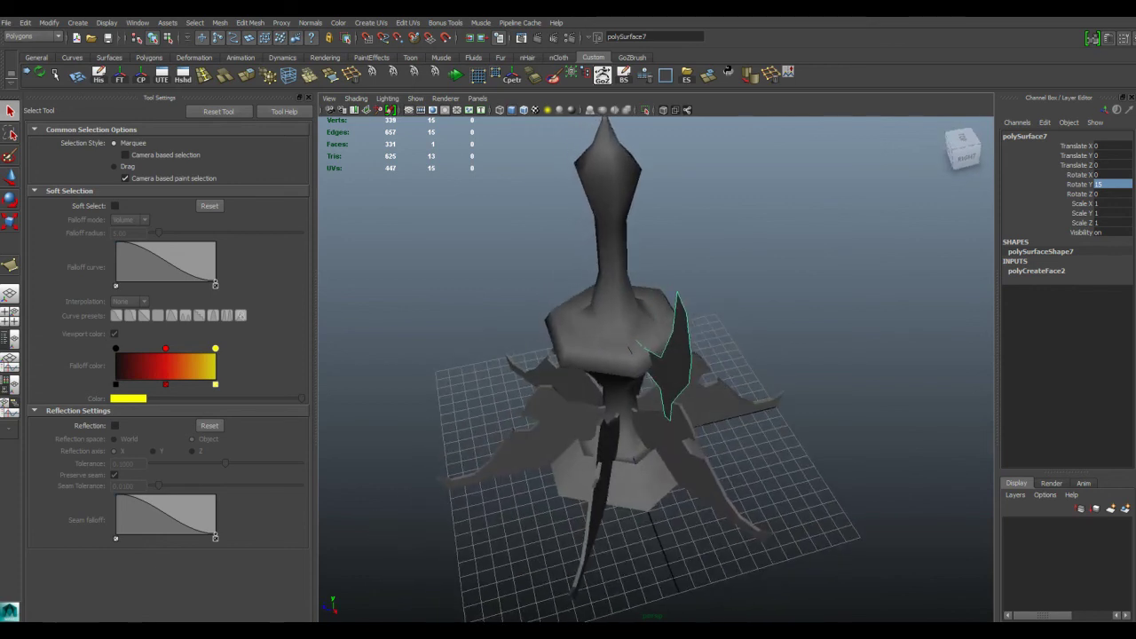
click(247, 75)
middle_drag(678, 288, 680, 290)
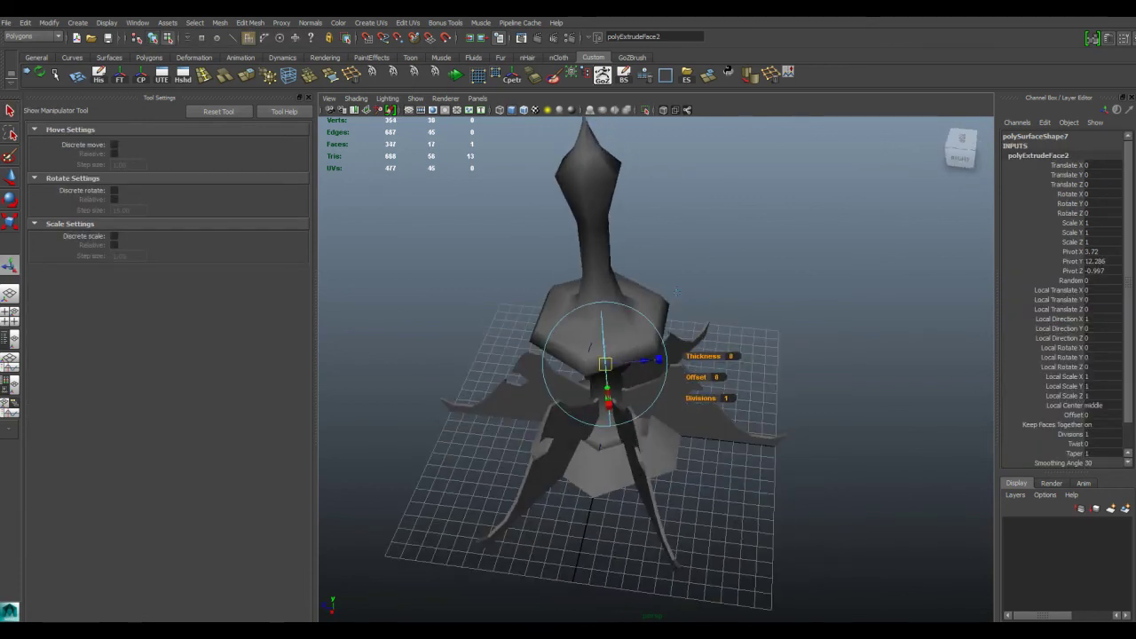
key(q)
Return the blade to Object Mode, convert its faces to quads, and duplicate it.
alt+drag(680, 290, 699, 348)
right_click(699, 348)
click(750, 334)
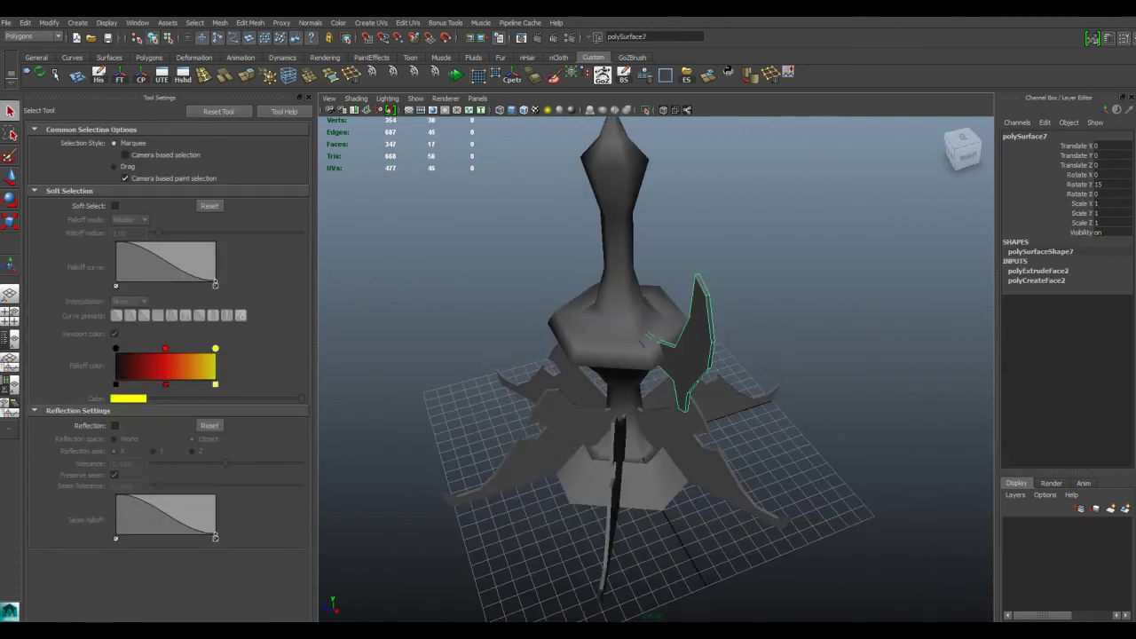
click(666, 75)
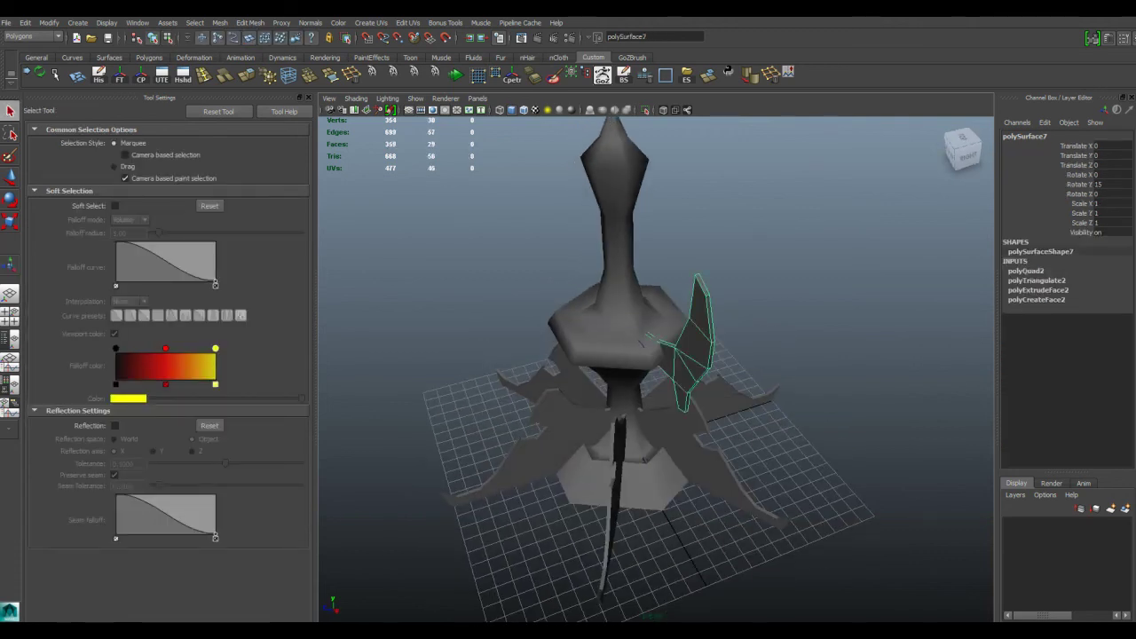
key(ctrl+d)
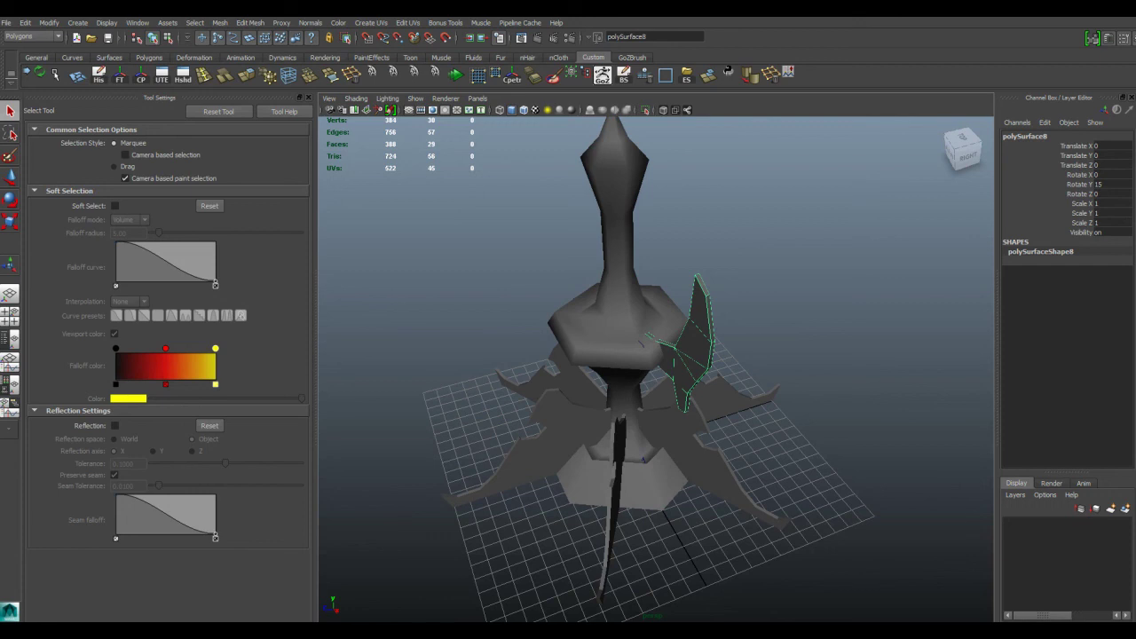
Set the copy's Rotate Y to 75 and repeat the rotated duplicate around the tower.
click(1100, 184)
key(Return)
key(shift+d)
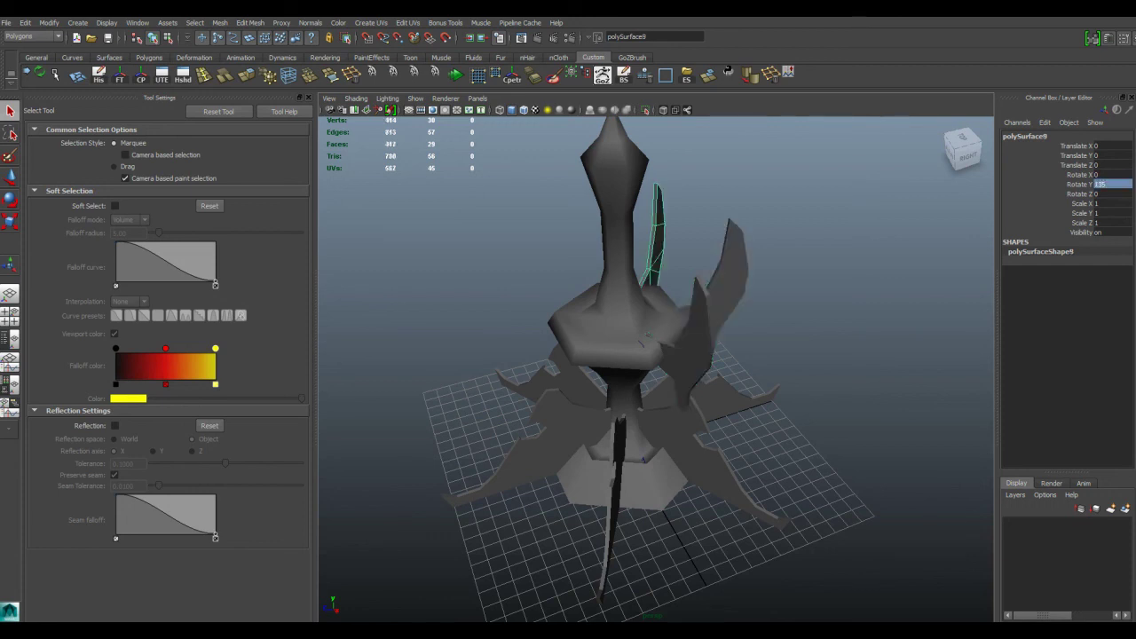
key(shift+d)
key(shift+d)
key(shift+d)
Switch the viewport to all-lights display and view the blade ring from near the front.
mouse_move(657, 356)
alt+mouse_down()
mouse_move(657, 418)
mouse_move(621, 426)
mouse_move(613, 382)
mouse_move(586, 355)
mouse_move(621, 377)
mouse_move(586, 381)
mouse_move(577, 426)
mouse_move(568, 400)
alt+mouse_up()
scroll(639, 391, down, 5)
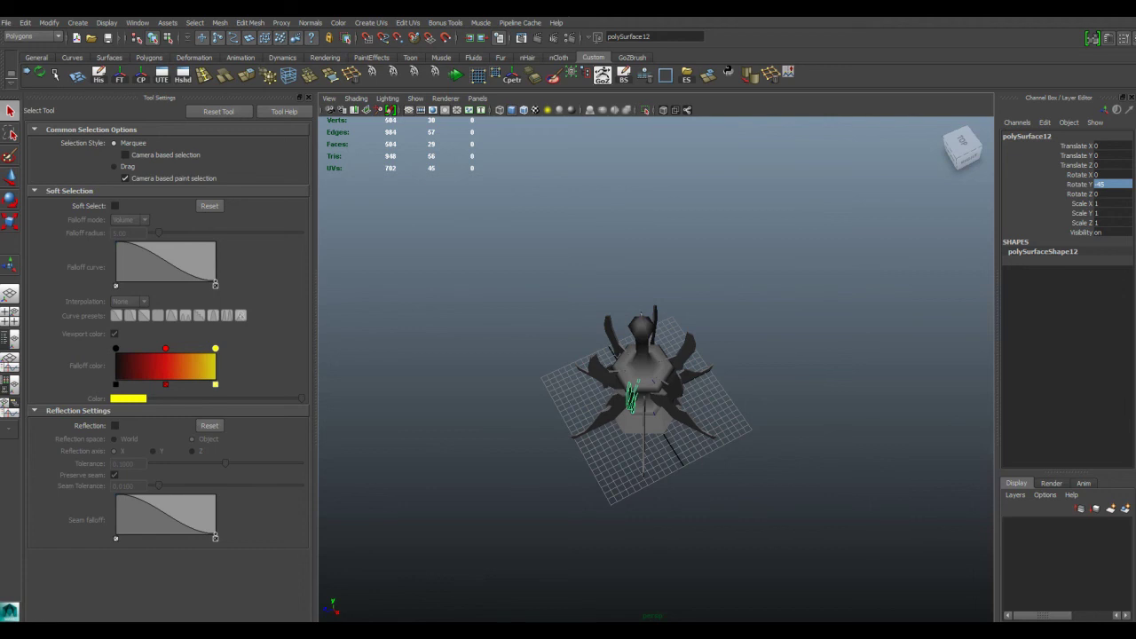
scroll(639, 391, down, 1)
key(7)
mouse_move(639, 373)
alt+mouse_down()
mouse_move(621, 355)
mouse_move(613, 311)
mouse_move(670, 364)
mouse_move(714, 377)
alt+mouse_up()
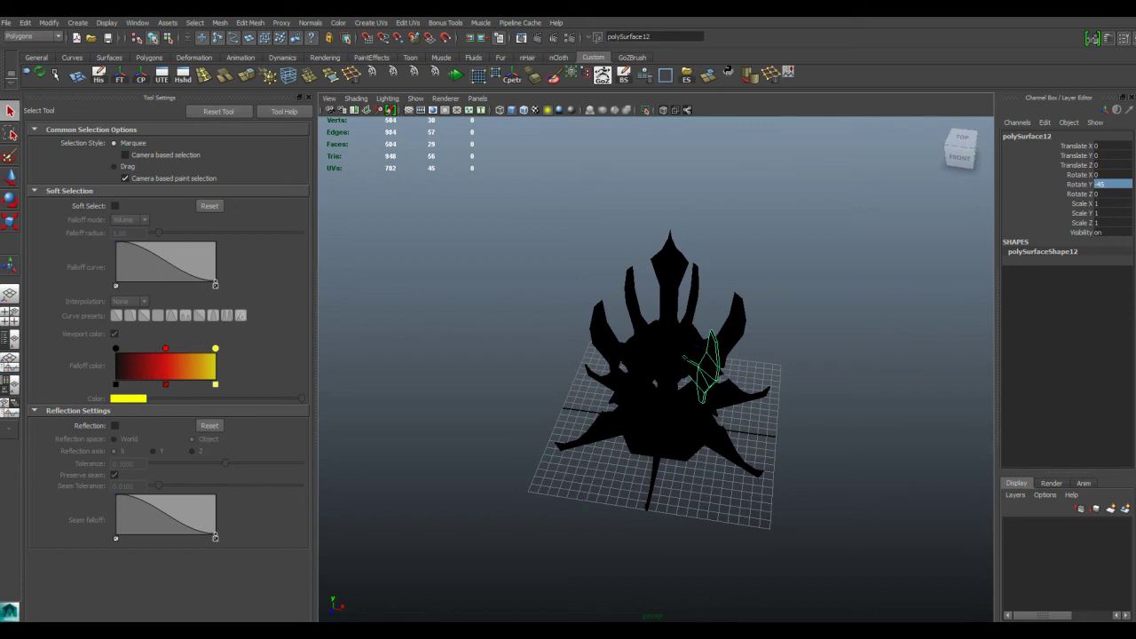